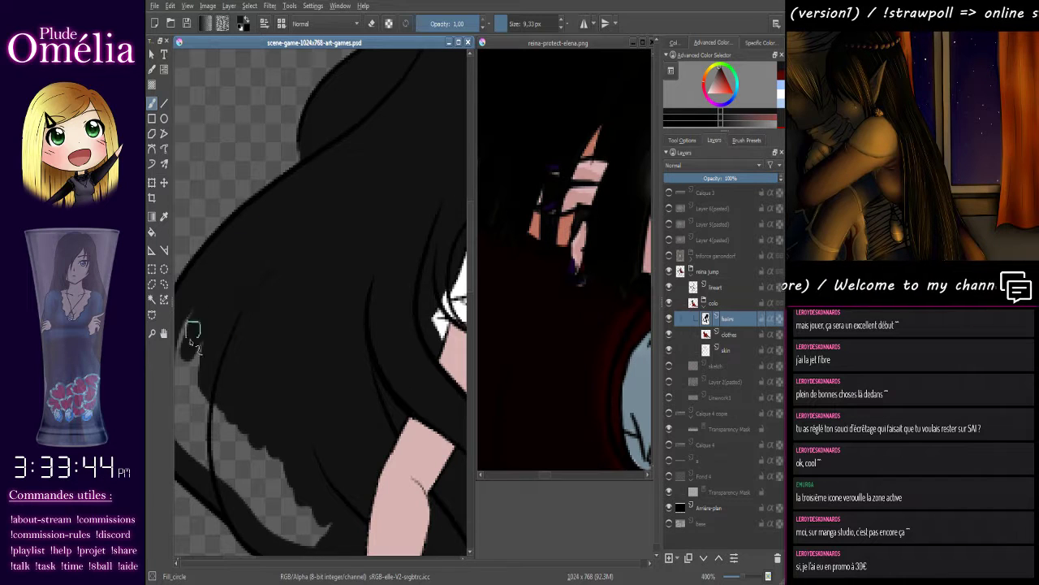
# Fill the unpainted gaps in the character's long hair behind her back with near-black on the hair layer
pyautogui.moveTo(274, 265); pyautogui.dragTo(328, 179)
pyautogui.moveTo(239, 243)
pyautogui.mouseDown()
pyautogui.moveTo(222, 374)
pyautogui.moveTo(251, 262)
pyautogui.moveTo(248, 367)
pyautogui.moveTo(267, 334)
pyautogui.moveTo(290, 341)
pyautogui.moveTo(380, 464)
pyautogui.moveTo(325, 443)
pyautogui.mouseUp()
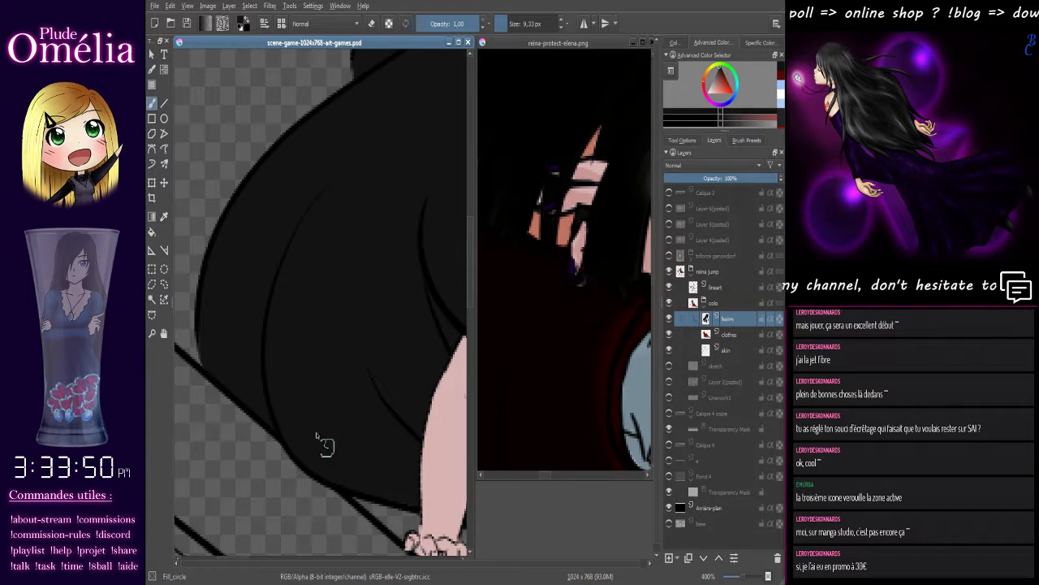
pyautogui.moveTo(365, 365)
pyautogui.mouseDown()
pyautogui.moveTo(293, 320)
pyautogui.moveTo(208, 229)
pyautogui.mouseUp()
pyautogui.moveTo(414, 235)
pyautogui.mouseDown()
pyautogui.moveTo(259, 262)
pyautogui.moveTo(220, 280)
pyautogui.moveTo(323, 274)
pyautogui.moveTo(283, 360)
pyautogui.moveTo(213, 396)
pyautogui.mouseUp()
pyautogui.moveTo(304, 289); pyautogui.dragTo(205, 335)
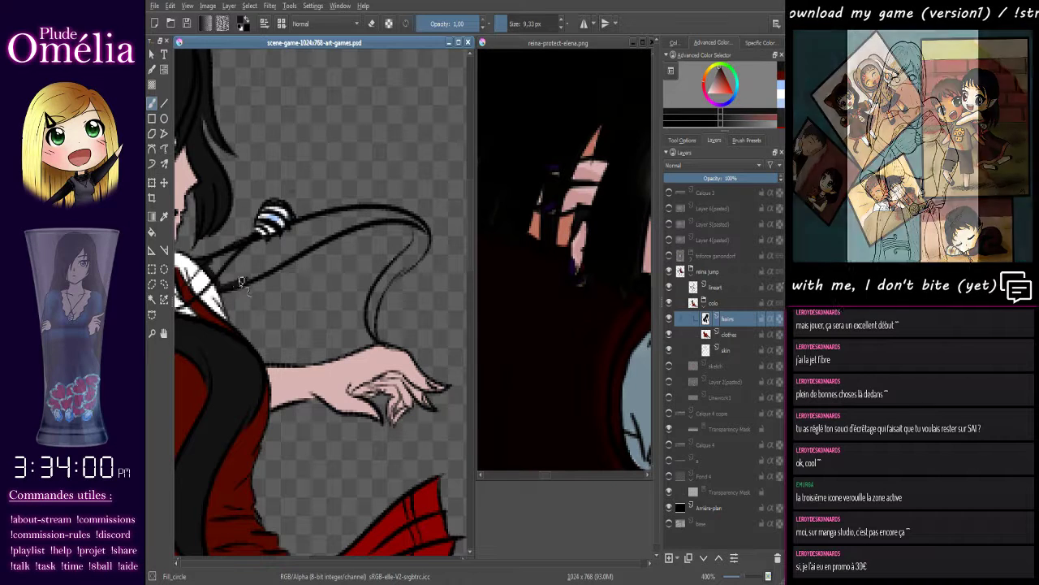
# Fill the loose hair lock tied with the striped band in near-black, down to its thin tip above the outstretched hand
pyautogui.moveTo(207, 270); pyautogui.dragTo(250, 251)
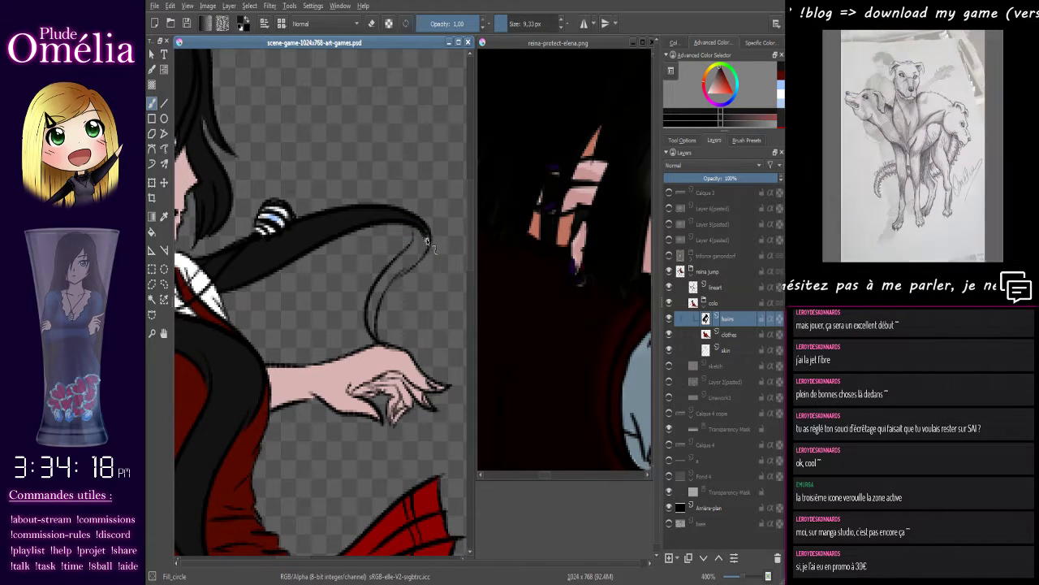
pyautogui.moveTo(415, 240)
pyautogui.mouseDown()
pyautogui.moveTo(405, 268)
pyautogui.moveTo(424, 257)
pyautogui.moveTo(422, 245)
pyautogui.moveTo(374, 296)
pyautogui.mouseUp()
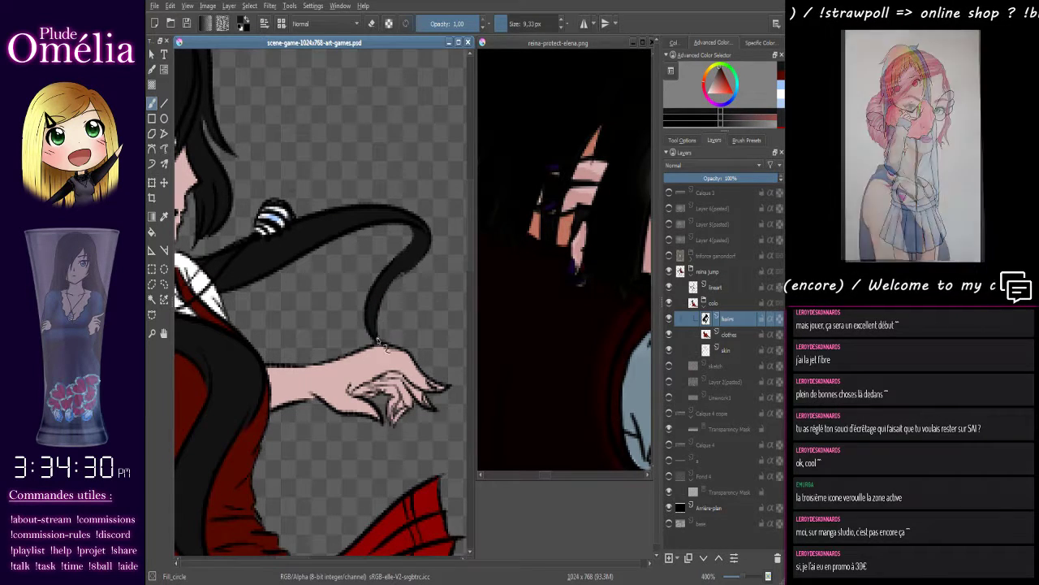
pyautogui.moveTo(361, 318); pyautogui.dragTo(445, 338)
pyautogui.moveTo(258, 313); pyautogui.dragTo(413, 309)
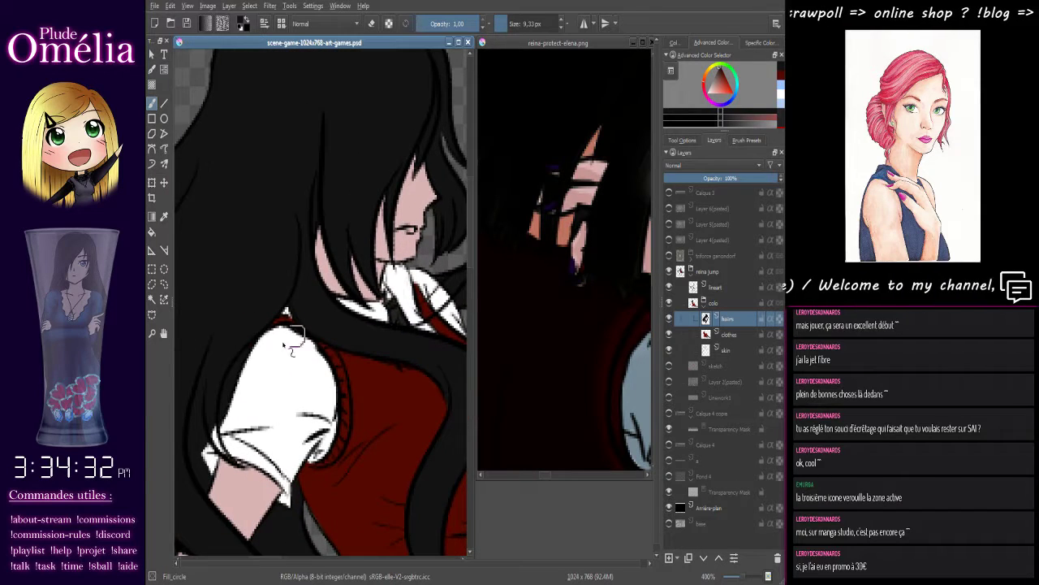
pyautogui.moveTo(295, 343); pyautogui.dragTo(315, 324)
pyautogui.moveTo(223, 410)
pyautogui.mouseDown()
pyautogui.moveTo(313, 279)
pyautogui.moveTo(355, 396)
pyautogui.mouseUp()
pyautogui.scroll(-6, 354, 396)
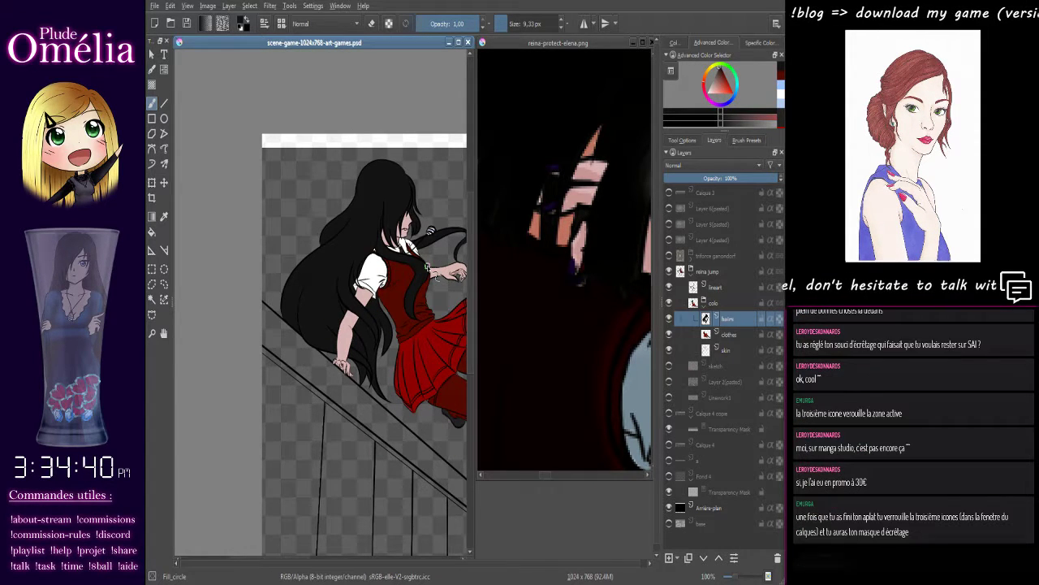
# Sample the dark purple nail colour from reina-protect-elena.png as the brush colour and return to the scene-game document
pyautogui.moveTo(414, 306); pyautogui.dragTo(388, 355)
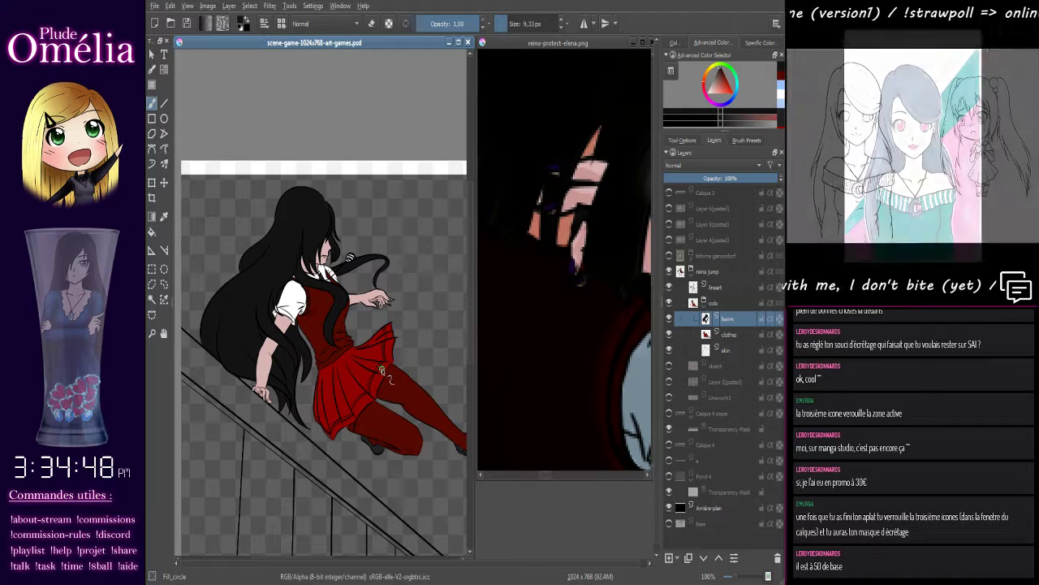
pyautogui.scroll(-3, 381, 365)
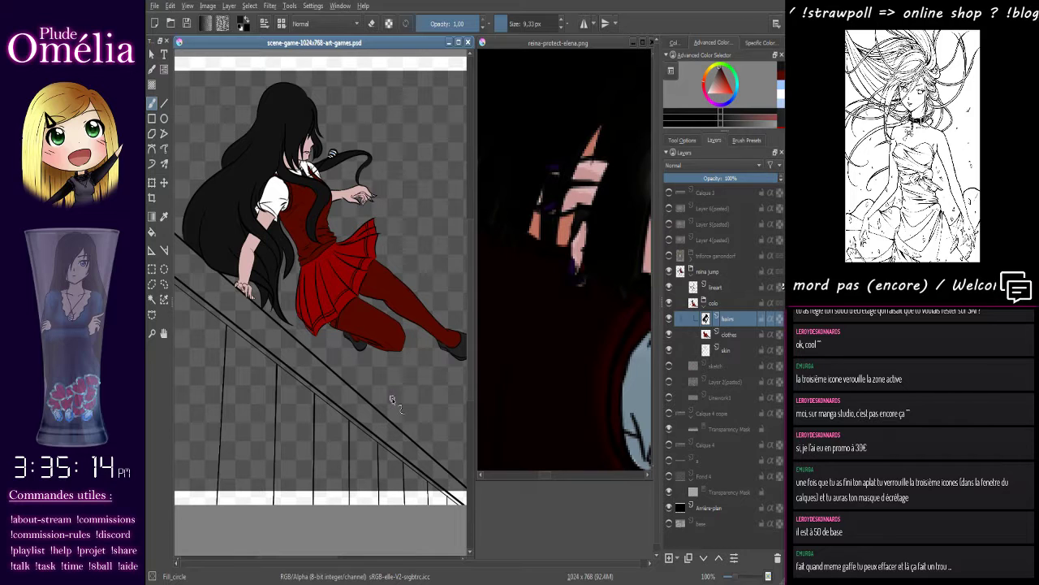
pyautogui.click(572, 270)
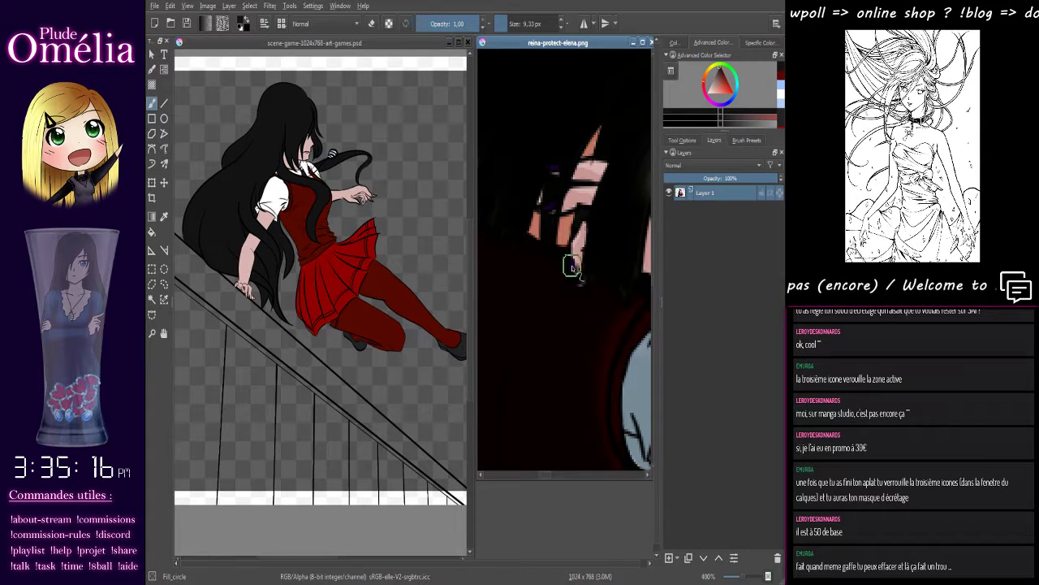
pyautogui.click(383, 50)
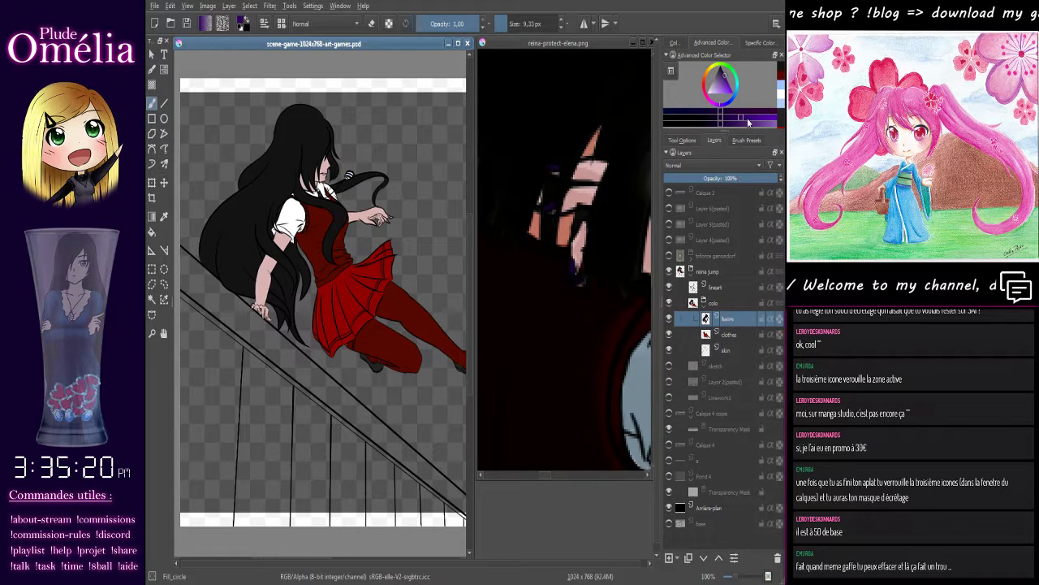
pyautogui.scroll(-2, 321, 258)
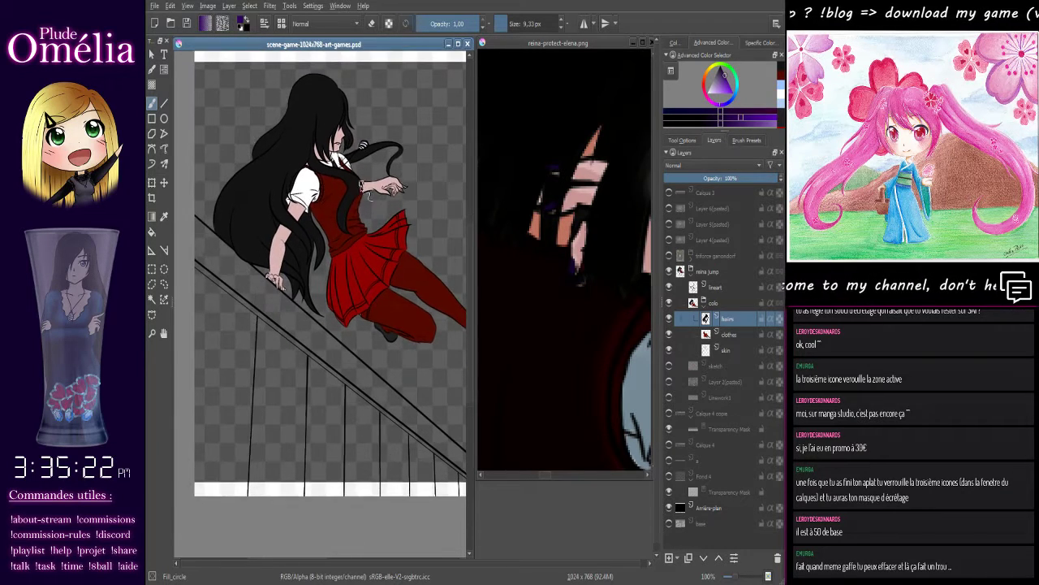
pyautogui.scroll(6, 320, 250)
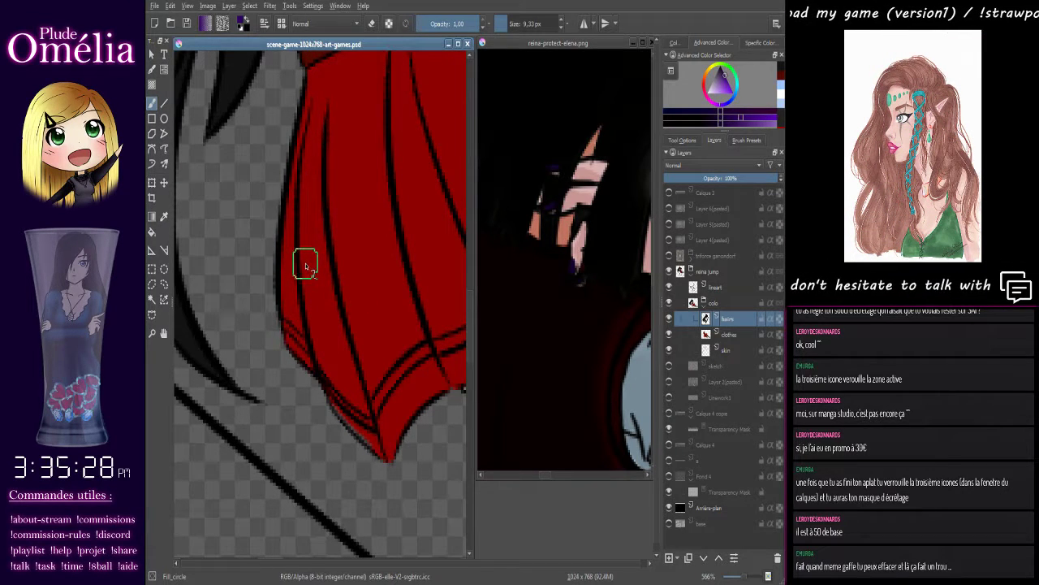
pyautogui.moveTo(279, 216)
pyautogui.mouseDown()
pyautogui.moveTo(305, 264)
pyautogui.moveTo(399, 353)
pyautogui.moveTo(371, 382)
pyautogui.moveTo(389, 326)
pyautogui.mouseUp()
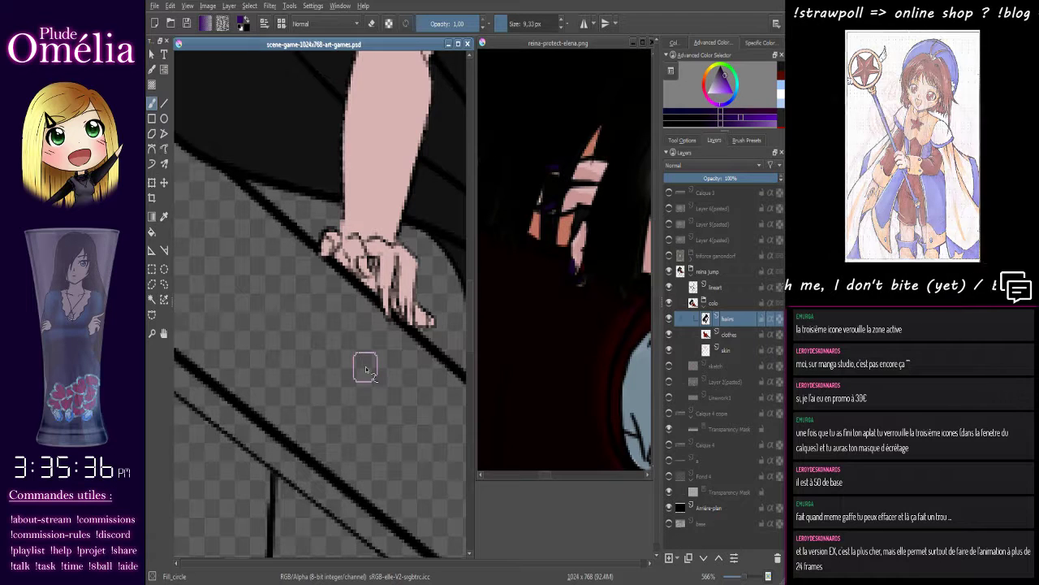
pyautogui.scroll(3, 366, 370)
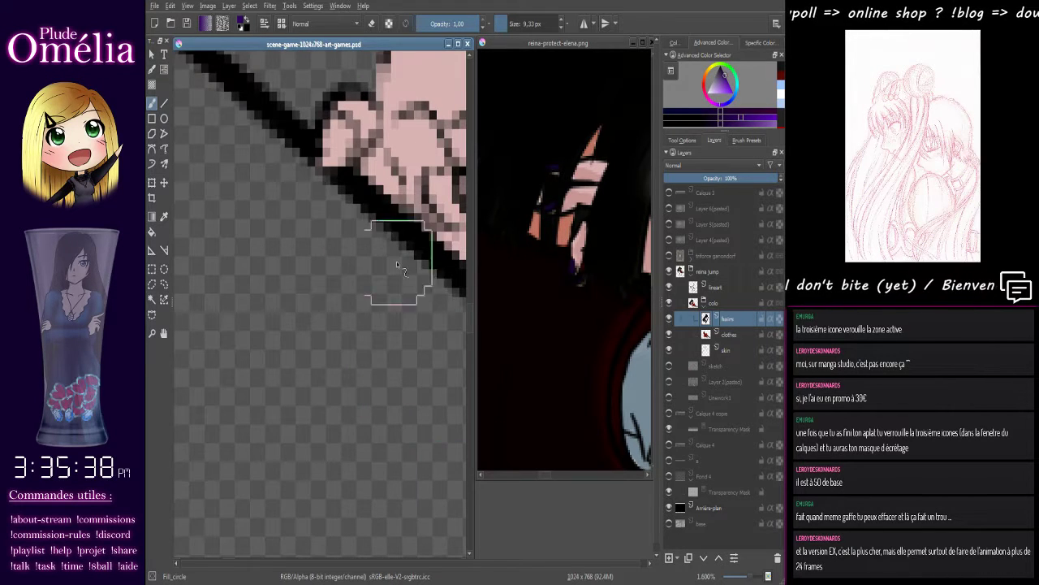
pyautogui.scroll(-3, 338, 300)
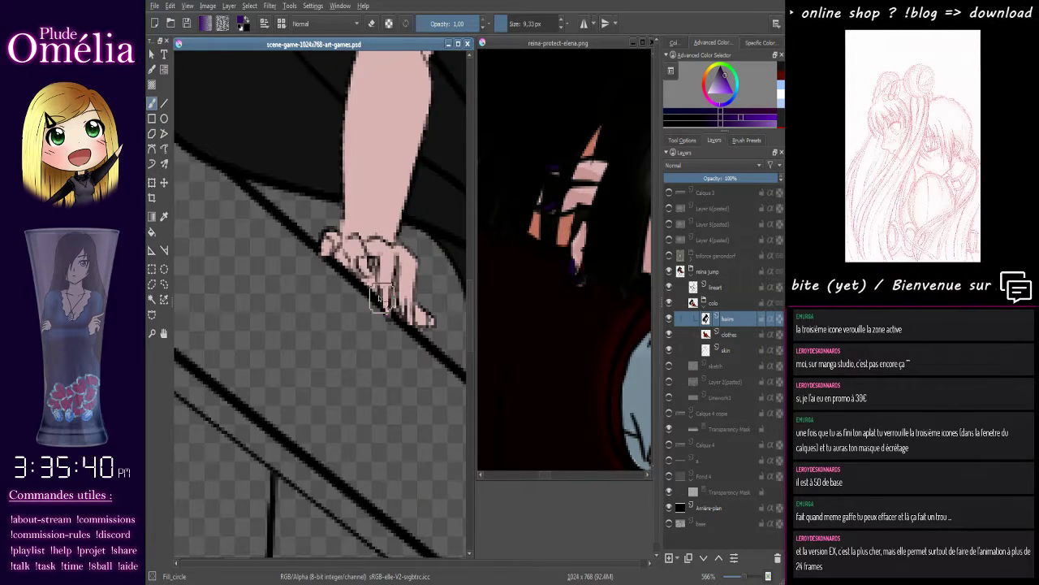
pyautogui.moveTo(380, 293); pyautogui.dragTo(313, 309)
pyautogui.moveTo(259, 262); pyautogui.dragTo(260, 272)
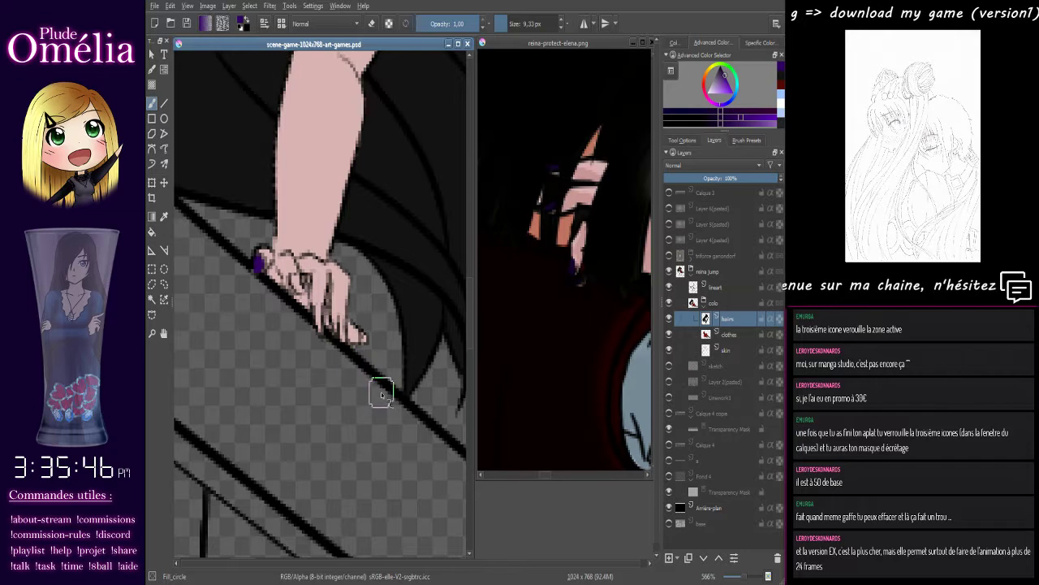
pyautogui.hotkey('ctrl', 'z')
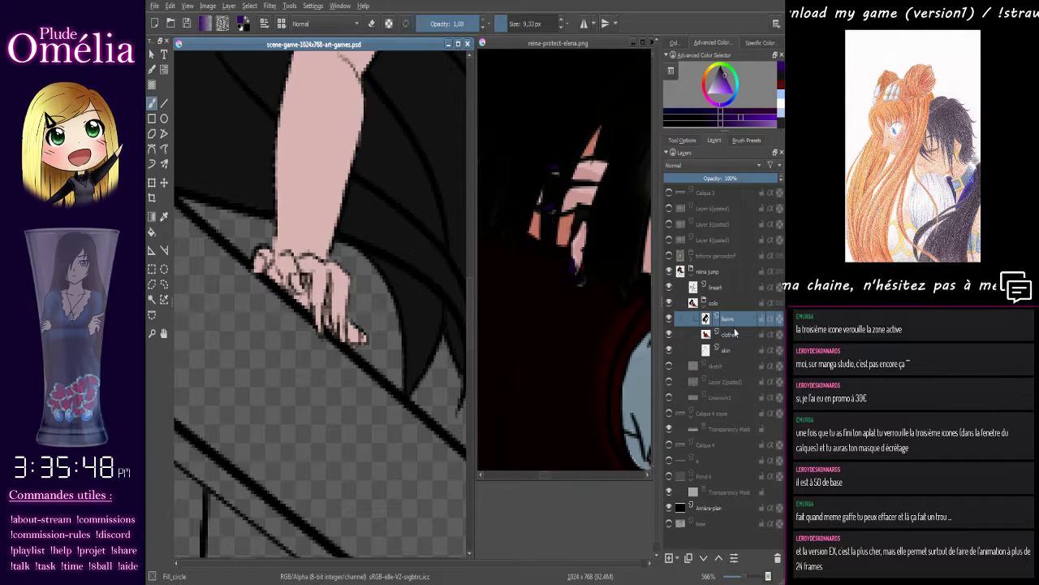
# Merge the hair, clothes and skin layers of the colo group into one layer and lock its alpha
pyautogui.press('1')
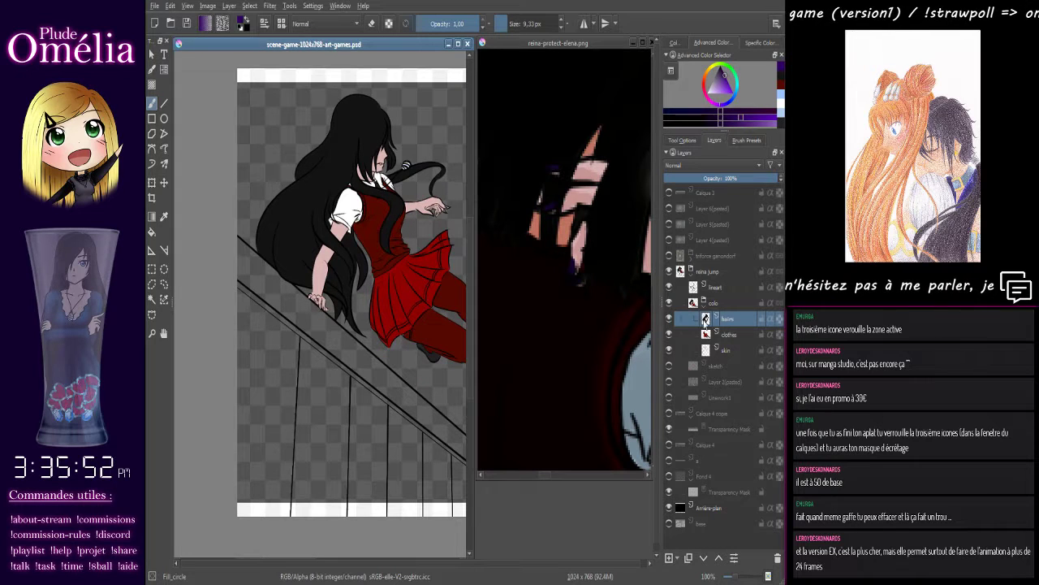
pyautogui.hotkey('ctrl', 'e')
pyautogui.hotkey('ctrl', 'e')
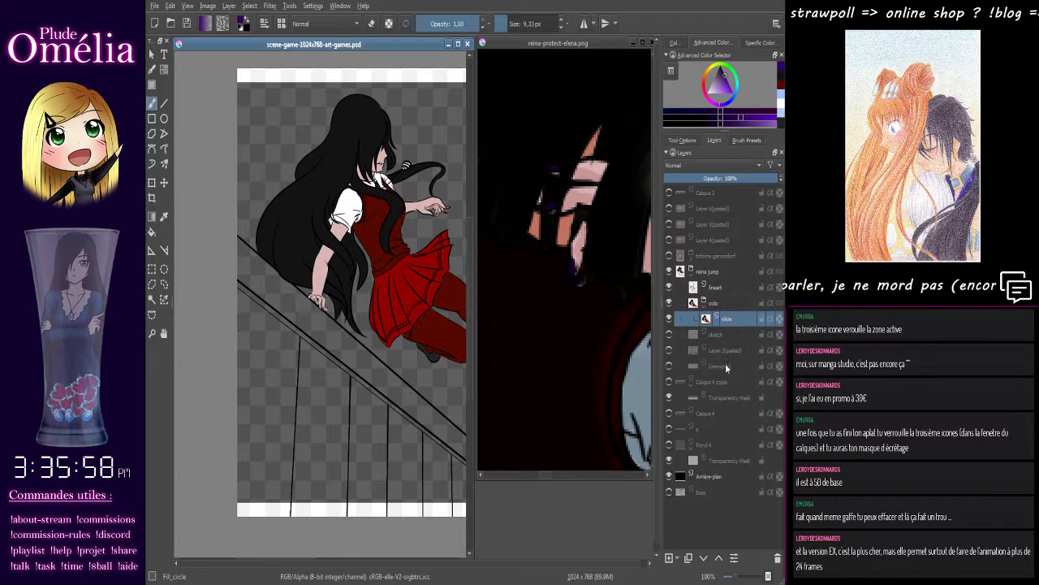
pyautogui.click(669, 559)
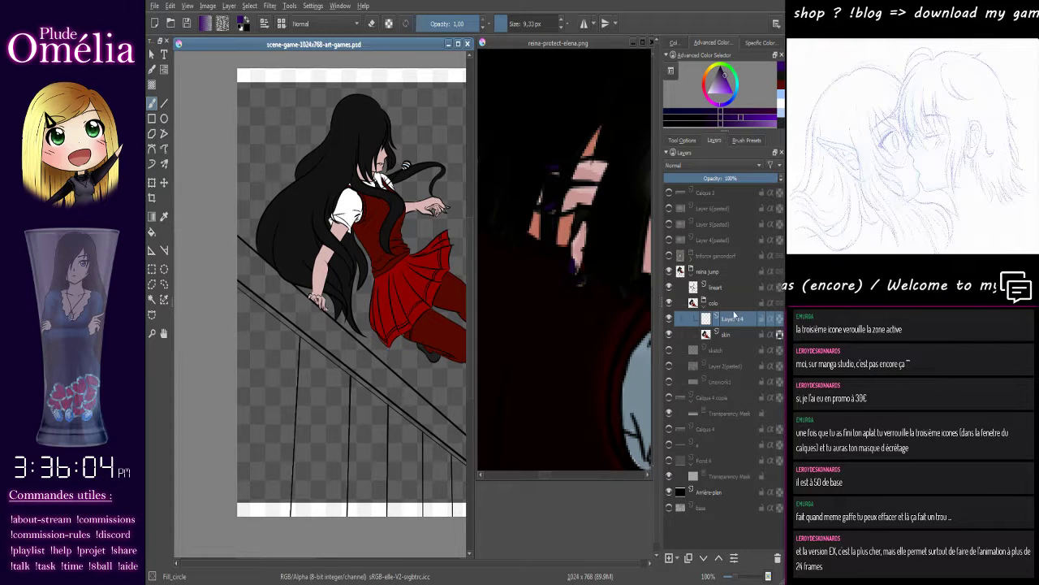
pyautogui.moveTo(363, 329); pyautogui.dragTo(405, 296)
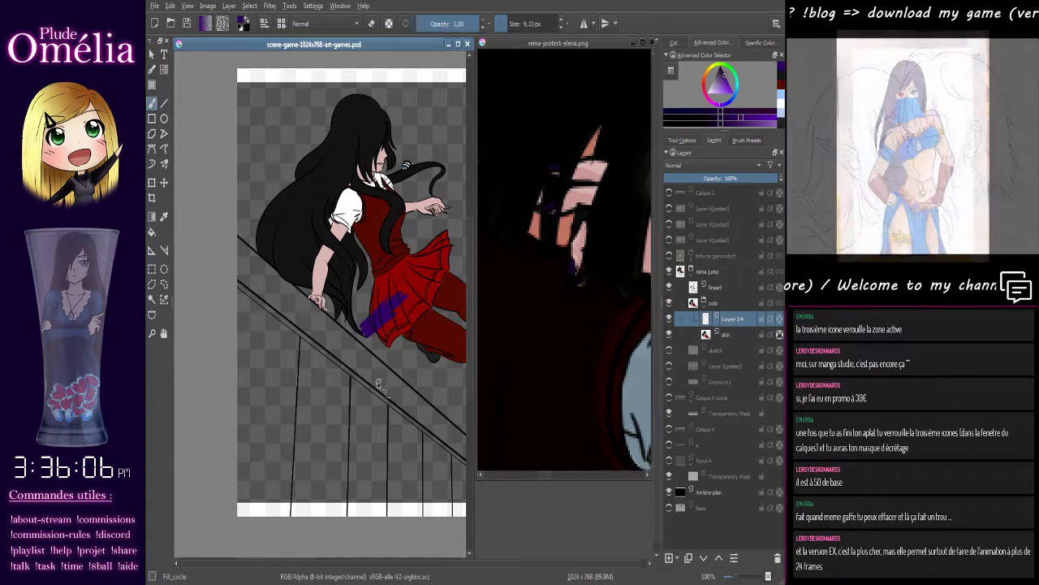
pyautogui.hotkey('ctrl', 'z')
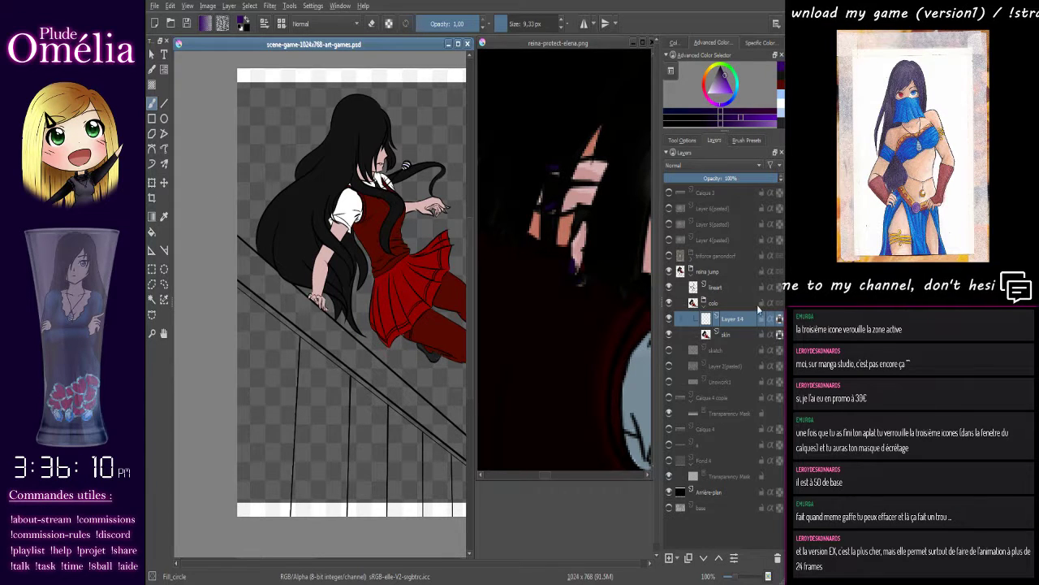
pyautogui.hotkey('shift', 'Delete')
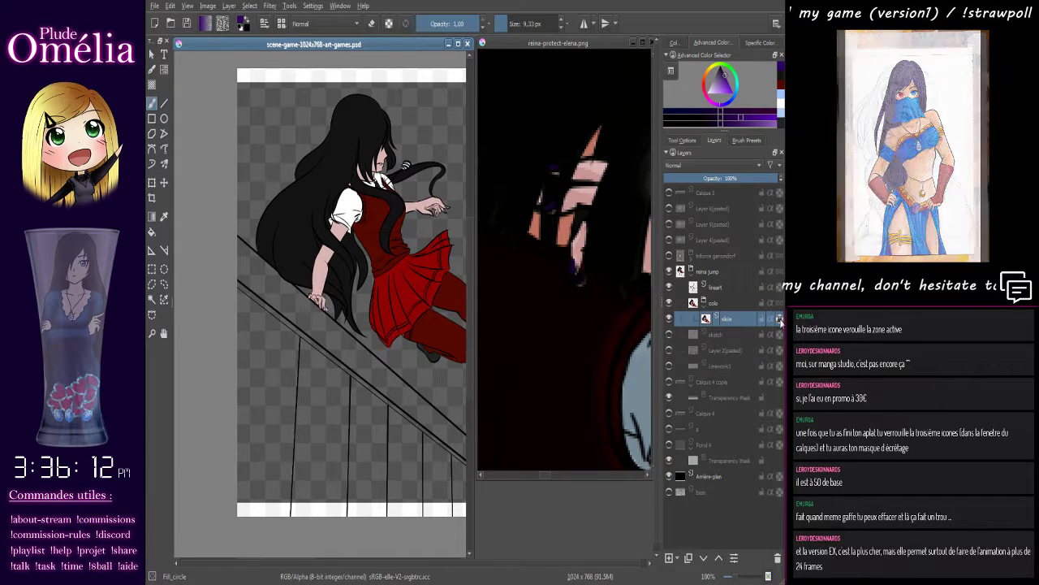
# Paint the fingernails of the hand resting on the railing dark purple on the merged skin layer
pyautogui.hotkey('ctrl', '+')
pyautogui.hotkey('ctrl', '+')
pyautogui.hotkey('ctrl', '+')
pyautogui.hotkey('ctrl', '+')
pyautogui.hotkey('ctrl', '+')
pyautogui.hotkey('ctrl', '+')
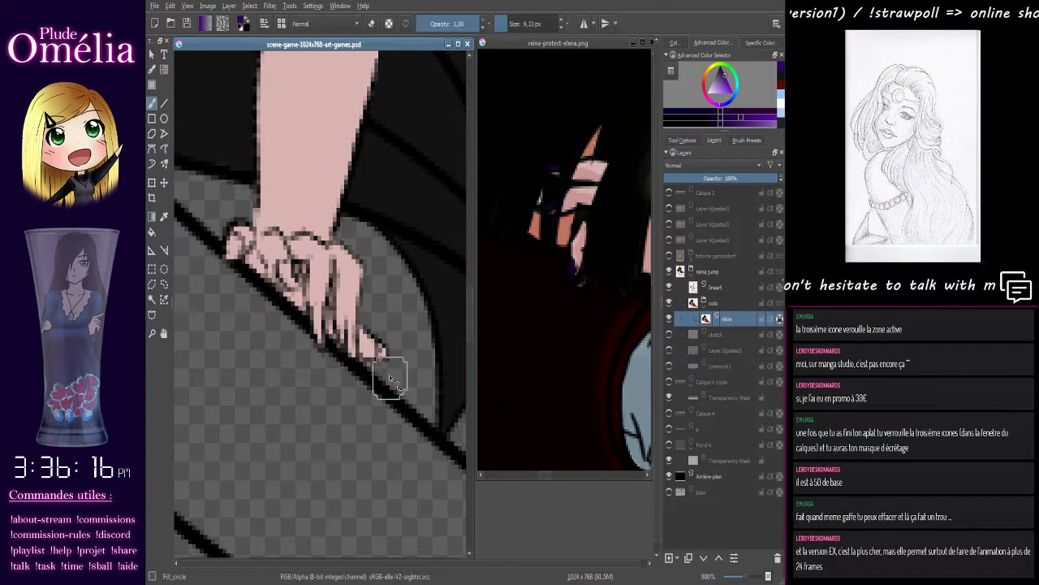
pyautogui.moveTo(383, 348)
pyautogui.mouseDown()
pyautogui.moveTo(351, 337)
pyautogui.moveTo(352, 354)
pyautogui.moveTo(351, 334)
pyautogui.moveTo(364, 377)
pyautogui.moveTo(327, 344)
pyautogui.moveTo(360, 348)
pyautogui.moveTo(355, 334)
pyautogui.moveTo(353, 356)
pyautogui.moveTo(317, 313)
pyautogui.moveTo(323, 348)
pyautogui.mouseUp()
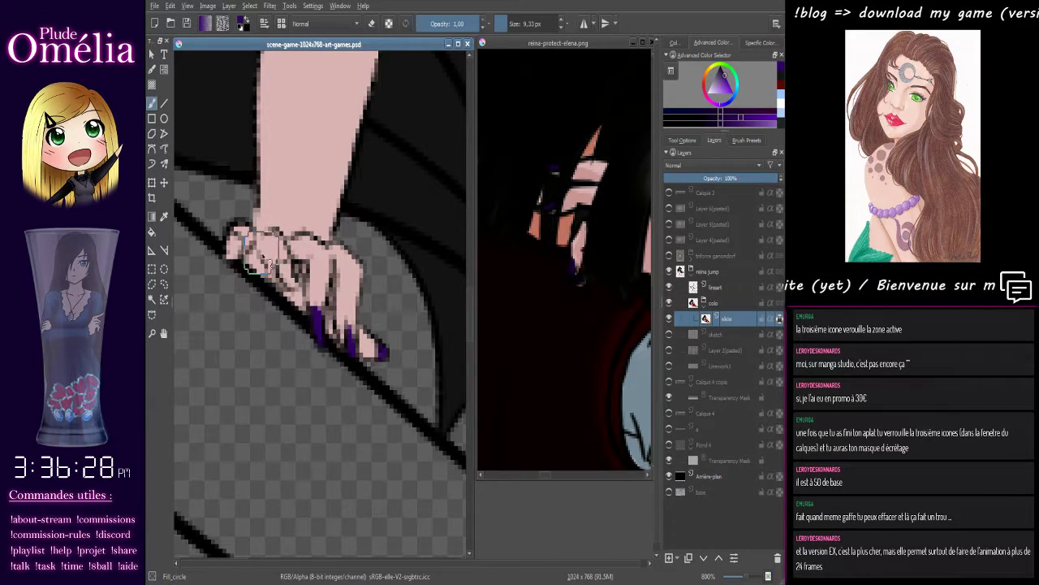
pyautogui.moveTo(294, 284)
pyautogui.mouseDown()
pyautogui.moveTo(298, 291)
pyautogui.moveTo(287, 279)
pyautogui.mouseUp()
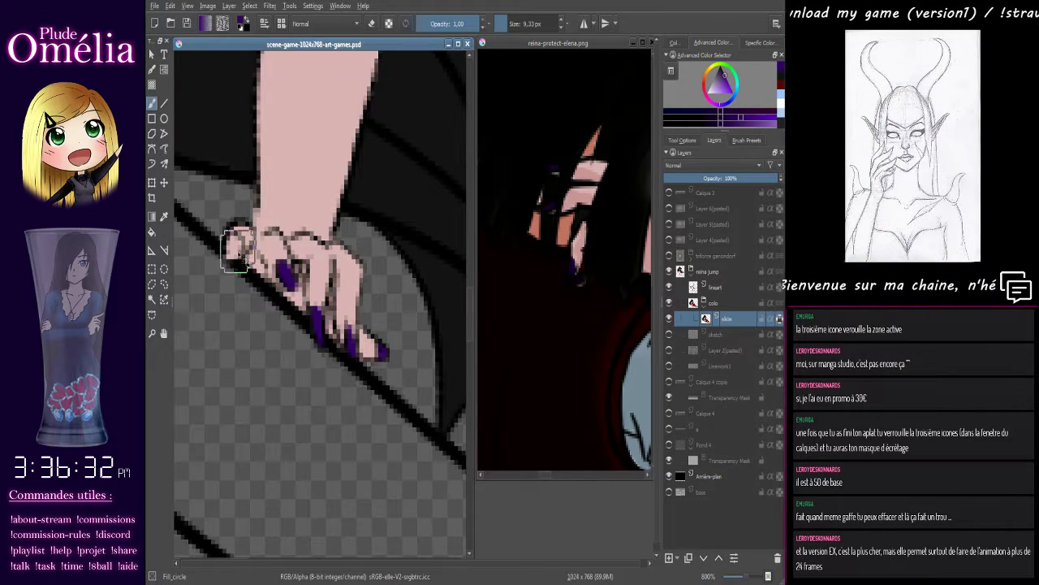
pyautogui.moveTo(232, 244); pyautogui.dragTo(234, 260)
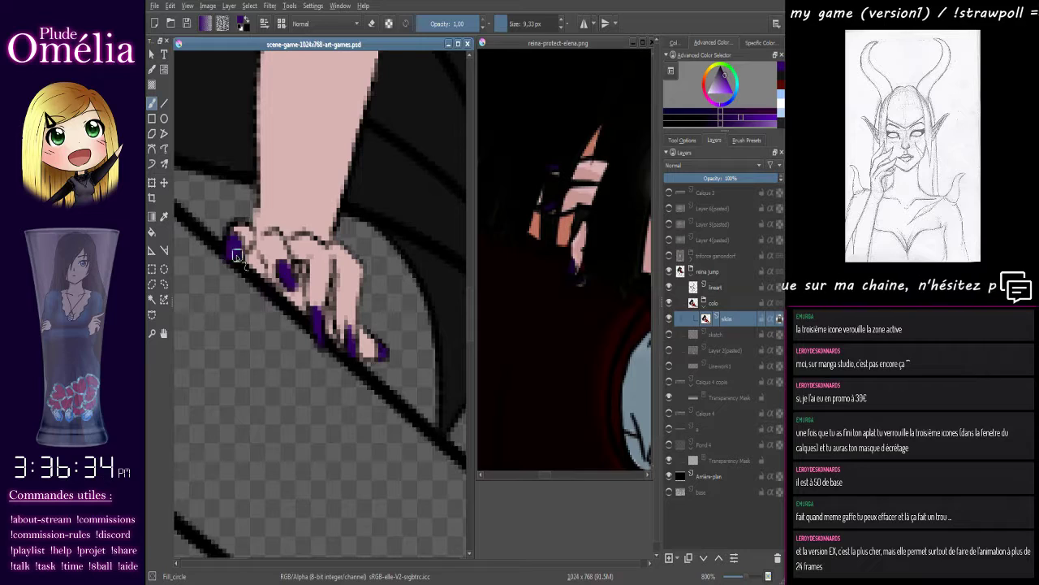
# Paint the nails of the curled fingers and the thumb on the outstretched hand dark purple
pyautogui.press('-')
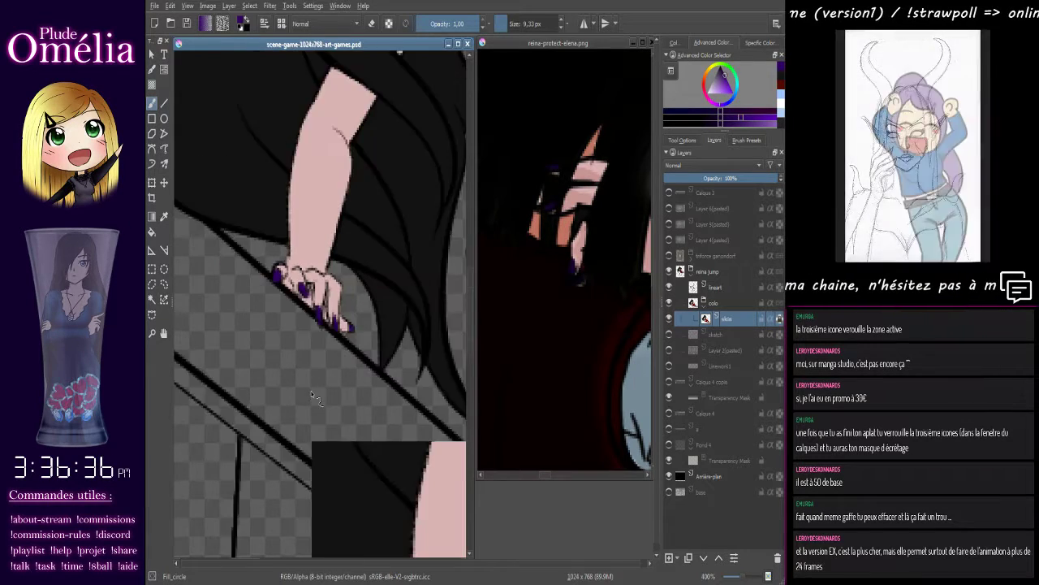
pyautogui.press('-')
pyautogui.press('-')
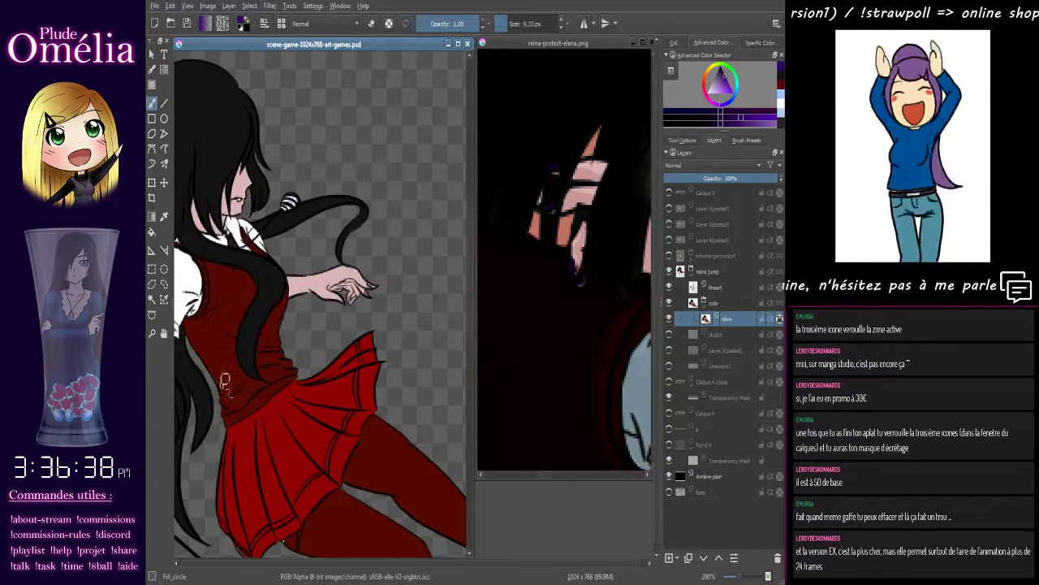
pyautogui.scroll(1, 355, 282)
pyautogui.scroll(4, 315, 304)
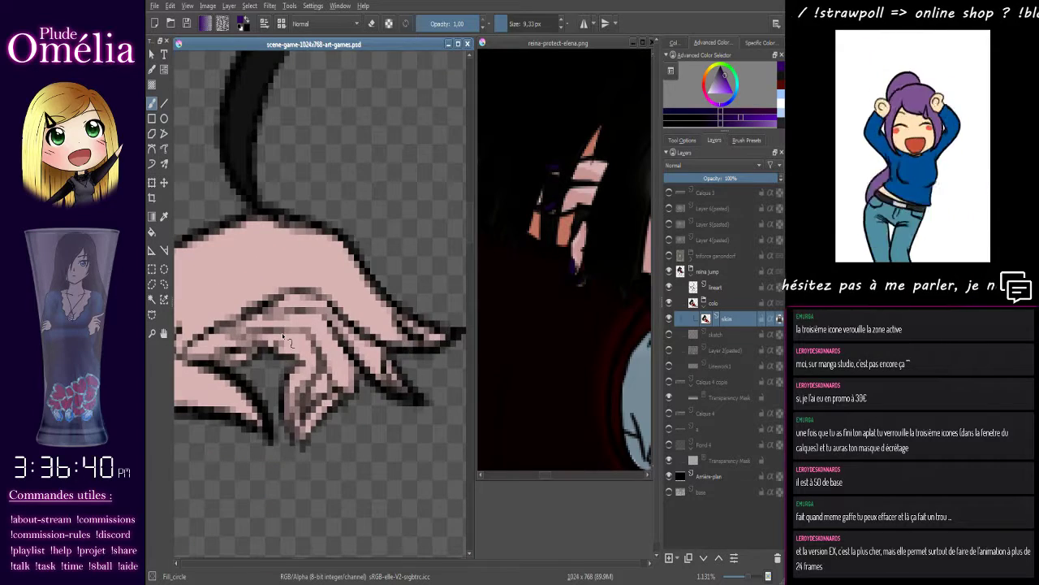
pyautogui.moveTo(345, 319); pyautogui.dragTo(404, 150)
pyautogui.moveTo(395, 226); pyautogui.dragTo(369, 264)
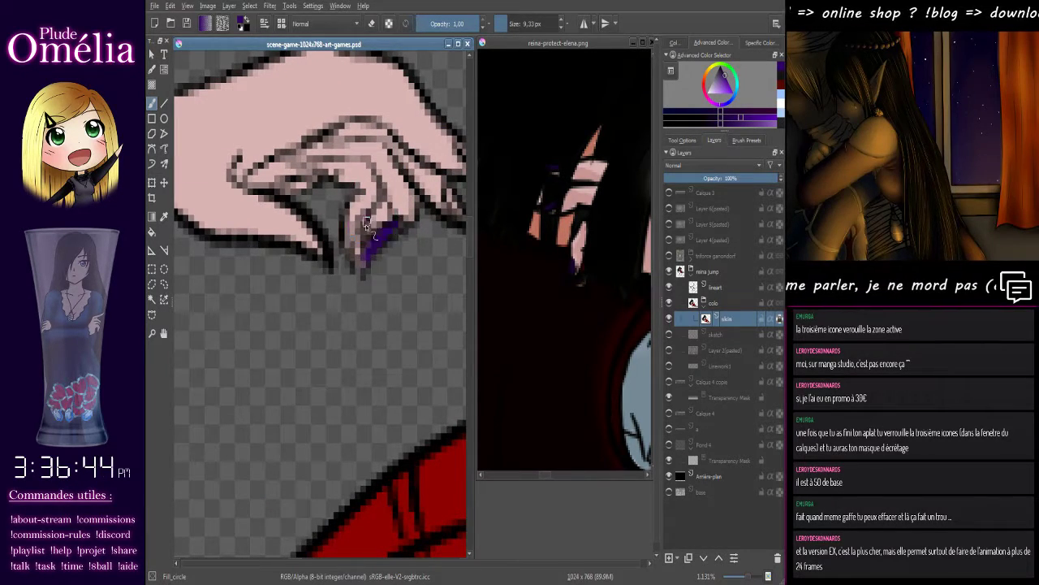
pyautogui.moveTo(368, 209)
pyautogui.mouseDown()
pyautogui.moveTo(360, 245)
pyautogui.moveTo(378, 266)
pyautogui.moveTo(414, 250)
pyautogui.mouseUp()
pyautogui.moveTo(313, 224); pyautogui.dragTo(333, 243)
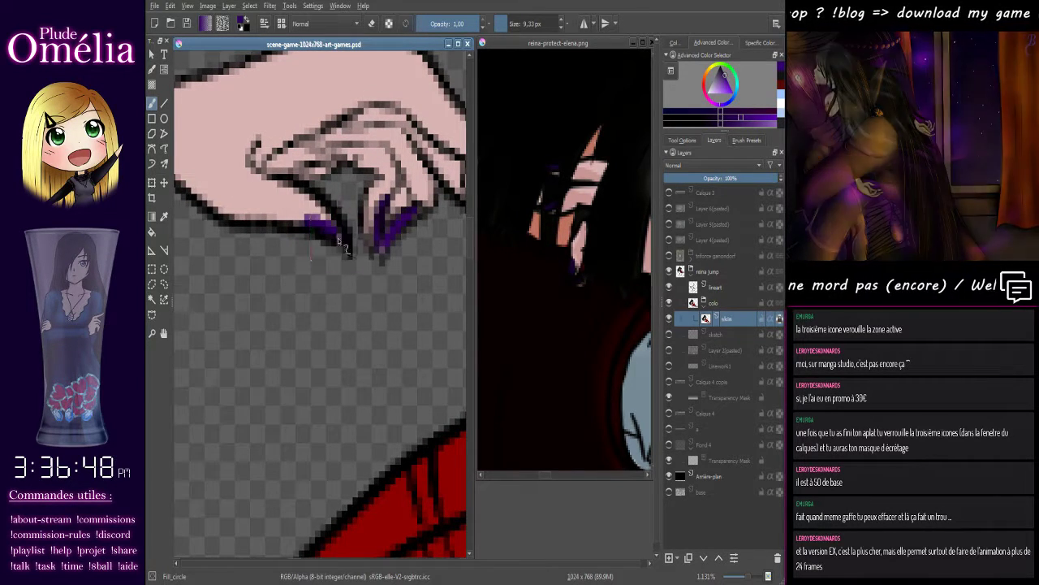
# Paint the nails of the two extended fingers on the outstretched hand dark purple
pyautogui.moveTo(453, 218); pyautogui.dragTo(320, 240)
pyautogui.moveTo(338, 196)
pyautogui.mouseDown()
pyautogui.moveTo(354, 233)
pyautogui.moveTo(339, 198)
pyautogui.mouseUp()
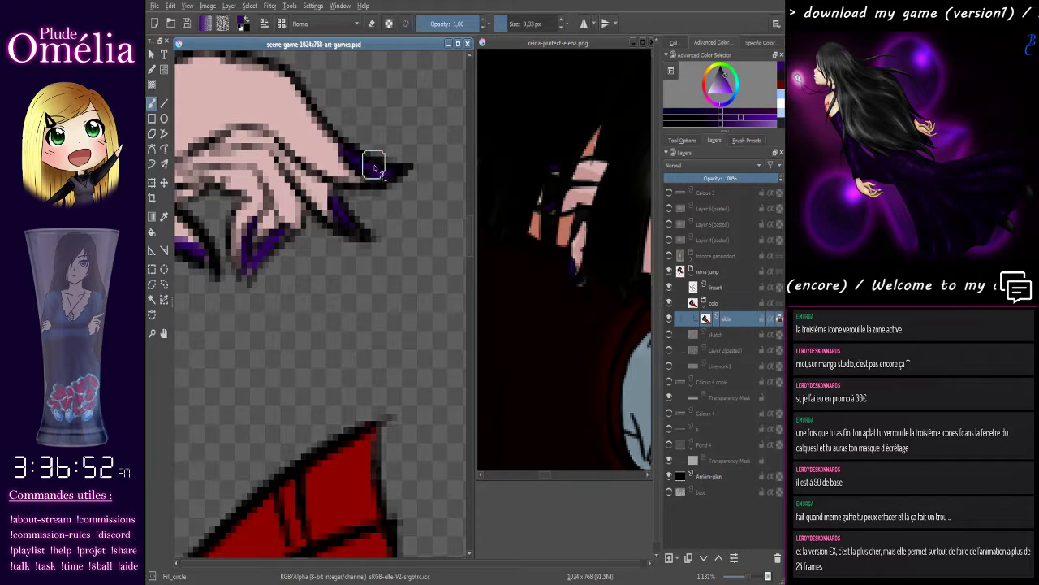
pyautogui.moveTo(358, 159); pyautogui.dragTo(405, 170)
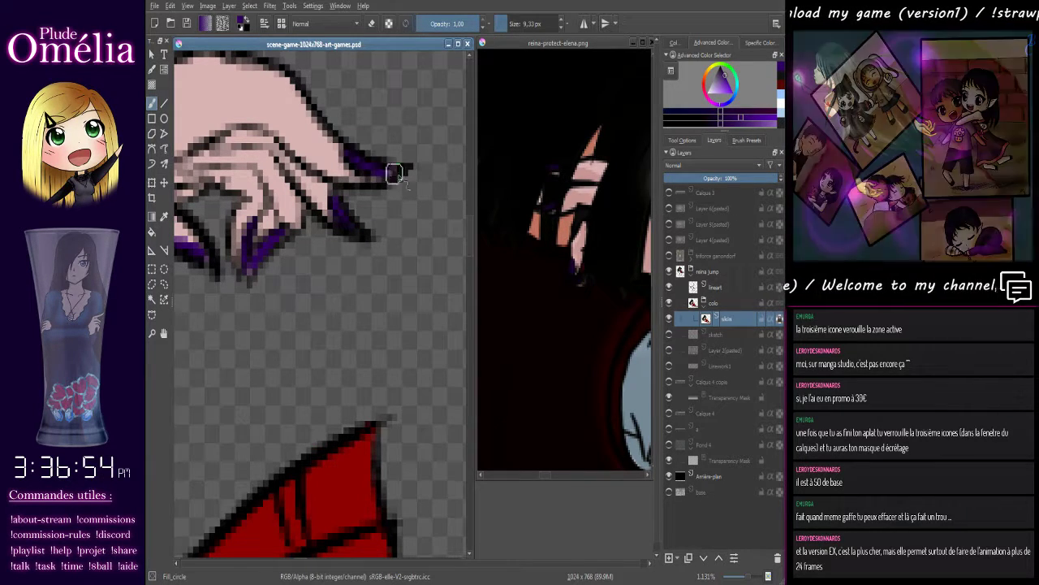
pyautogui.press('-')
pyautogui.press('-')
pyautogui.press('-')
pyautogui.press('-')
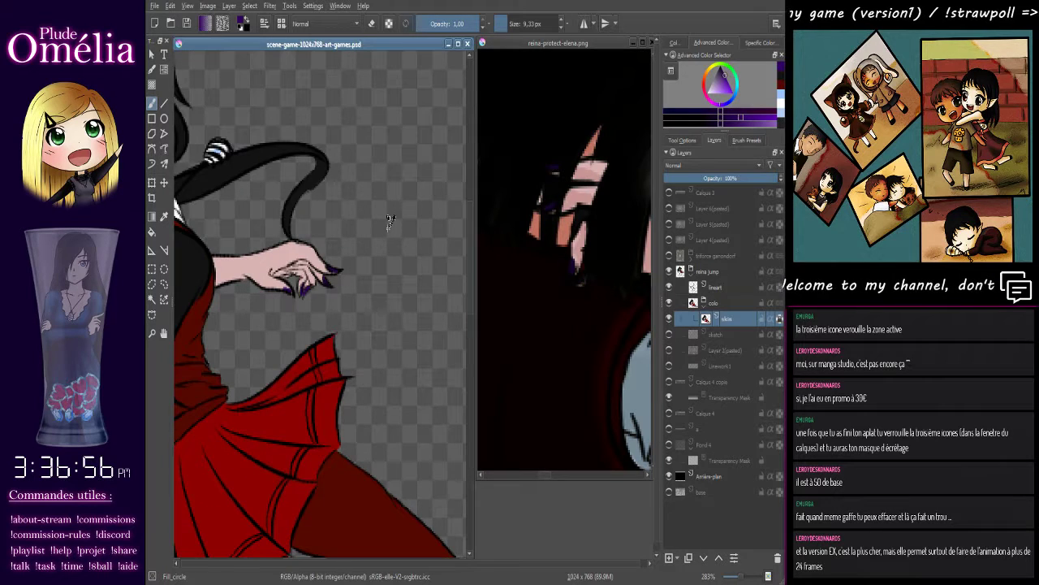
# Check the face in reina-protect-elena.png, and erase the jumping girl's mouth lines on the lineart layer of the game scene
pyautogui.moveTo(350, 343); pyautogui.dragTo(459, 318)
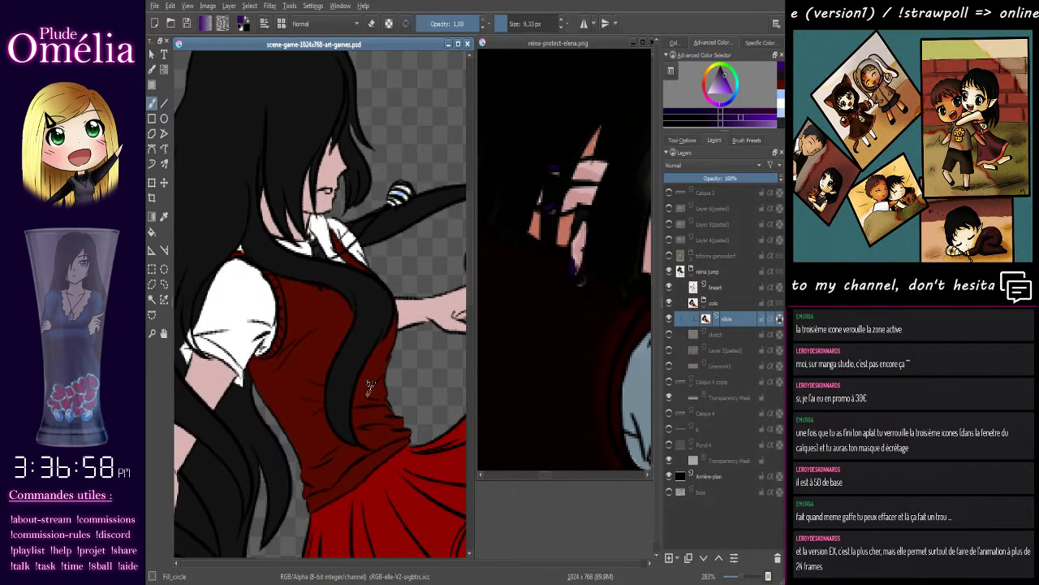
pyautogui.click(593, 145)
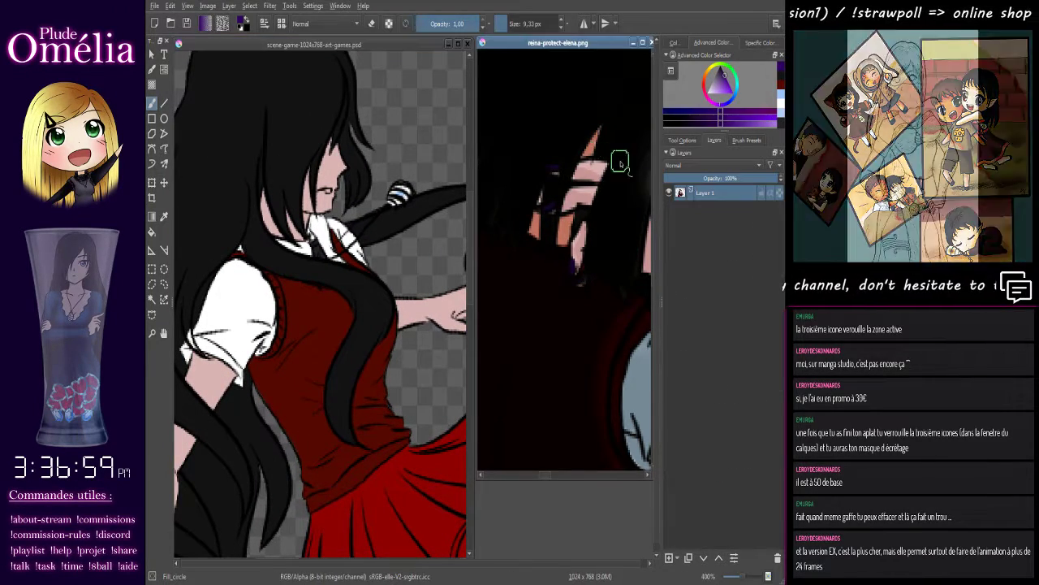
pyautogui.moveTo(619, 162); pyautogui.dragTo(629, 344)
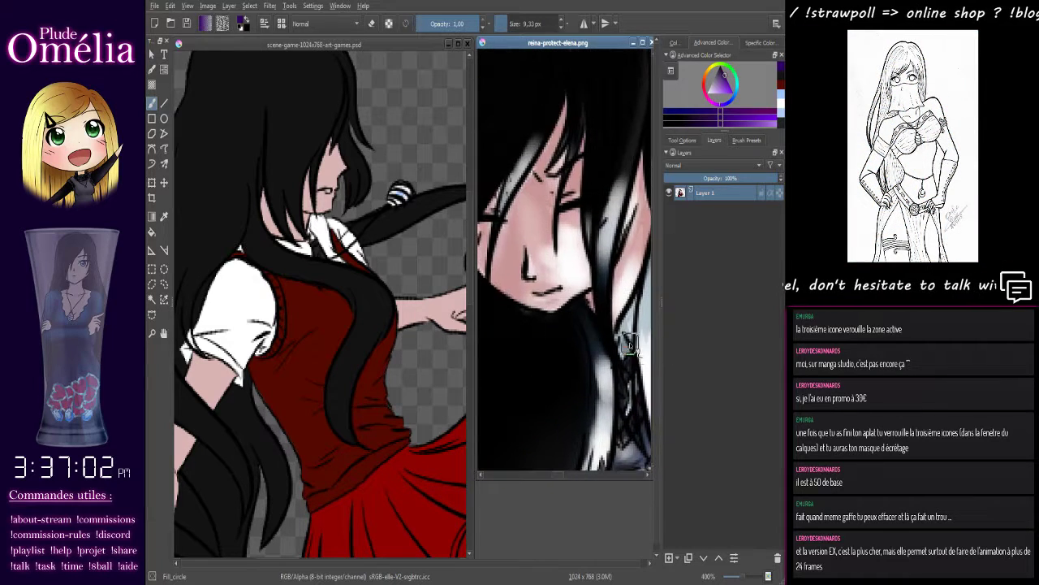
pyautogui.click(376, 44)
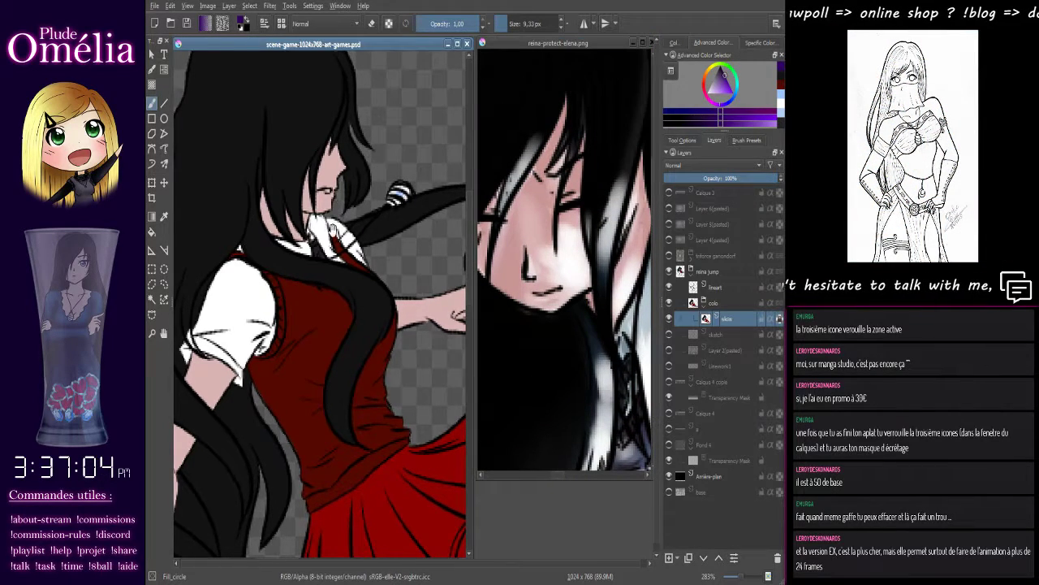
pyautogui.scroll(2, 331, 418)
pyautogui.scroll(2, 331, 418)
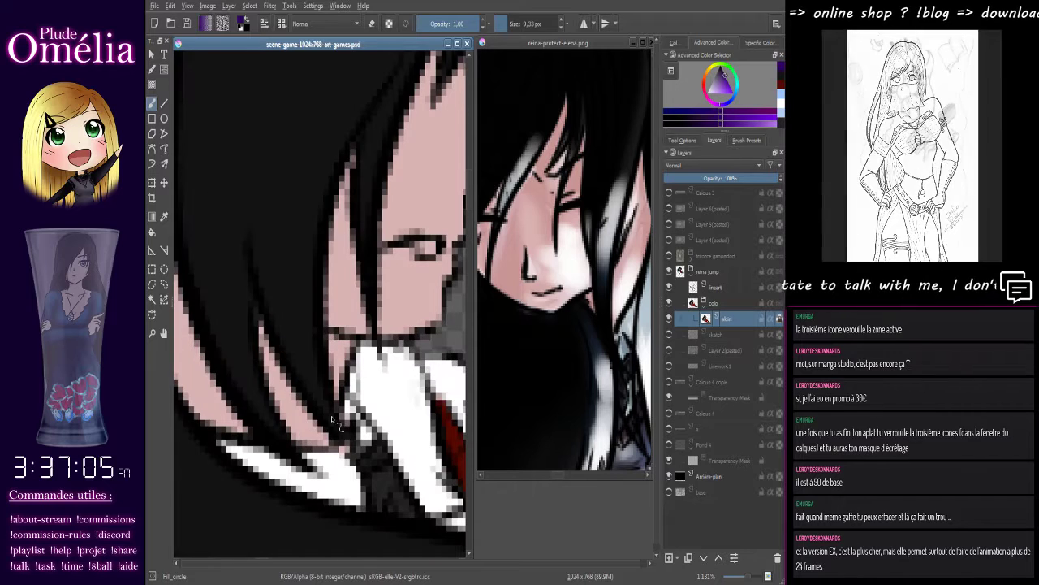
pyautogui.click(735, 288)
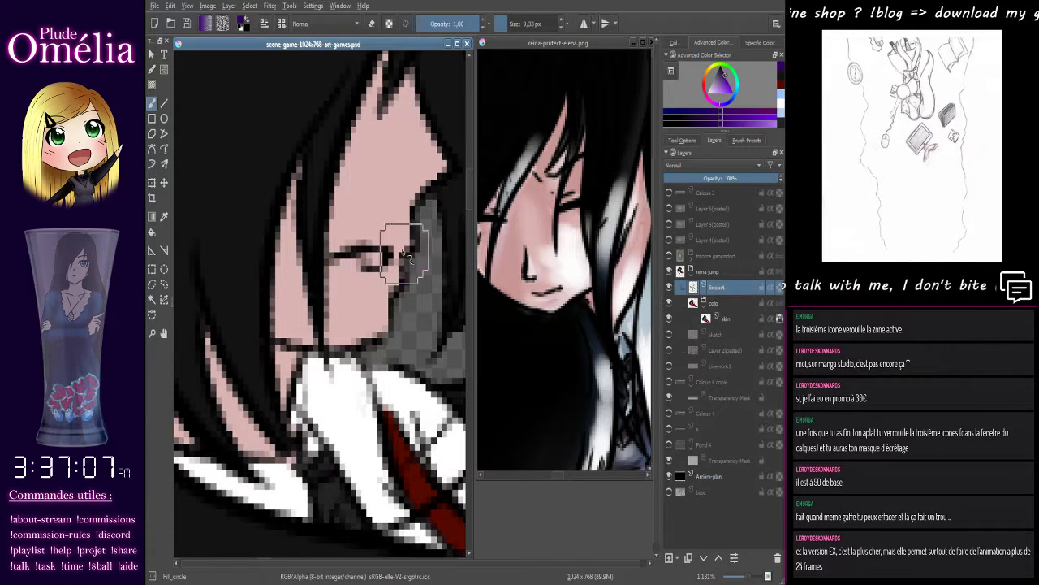
pyautogui.press('e')
pyautogui.moveTo(363, 272)
pyautogui.mouseDown()
pyautogui.moveTo(374, 276)
pyautogui.moveTo(386, 259)
pyautogui.moveTo(336, 261)
pyautogui.mouseUp()
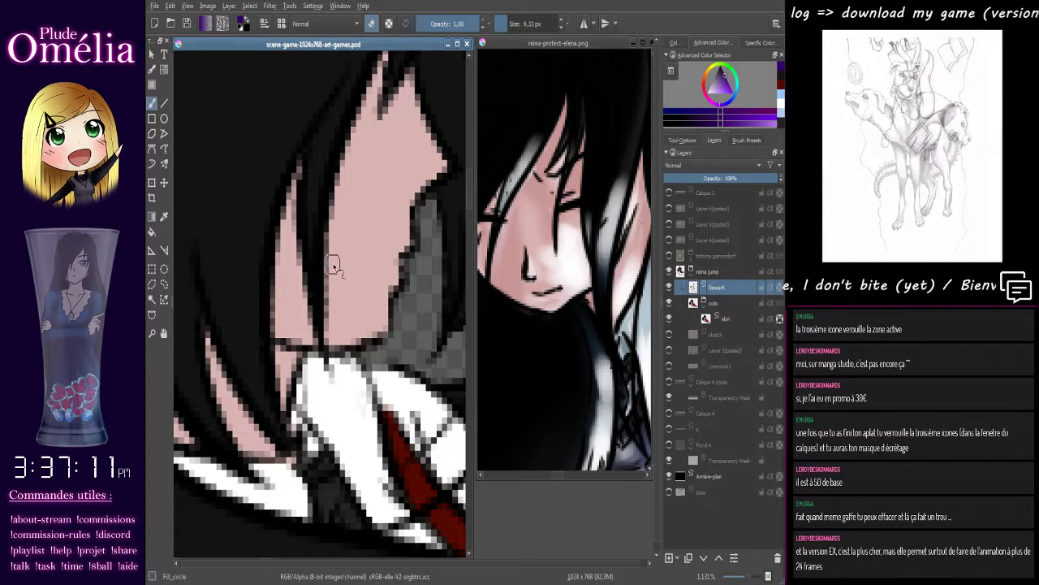
# Draw a short, downward-curving closed mouth in black on the lineart layer and thin its underside with the eraser
pyautogui.click(248, 27)
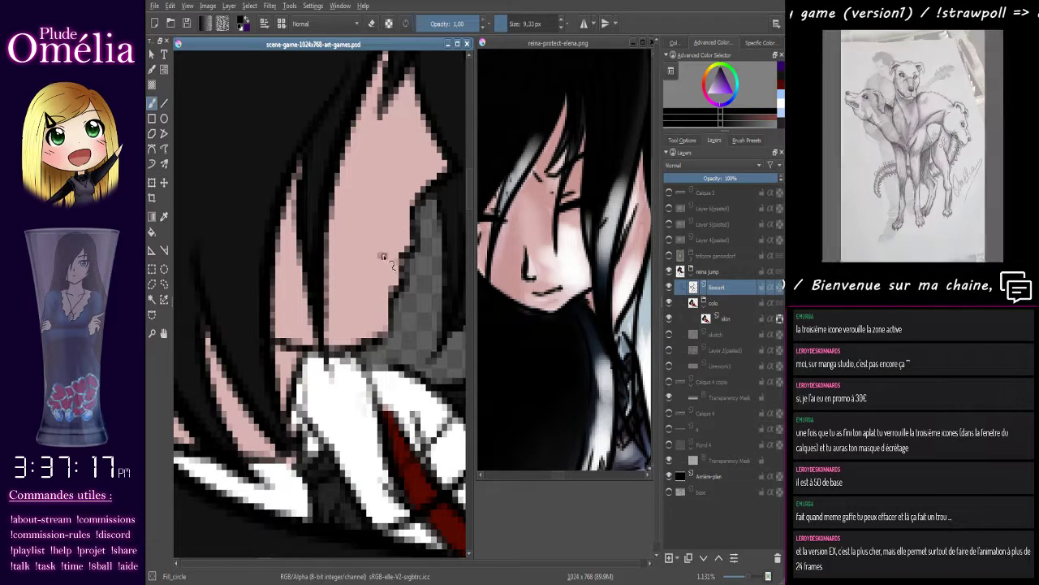
pyautogui.moveTo(380, 252)
pyautogui.mouseDown()
pyautogui.moveTo(353, 242)
pyautogui.moveTo(330, 250)
pyautogui.moveTo(381, 267)
pyautogui.moveTo(369, 244)
pyautogui.moveTo(347, 245)
pyautogui.moveTo(380, 263)
pyautogui.moveTo(352, 251)
pyautogui.mouseUp()
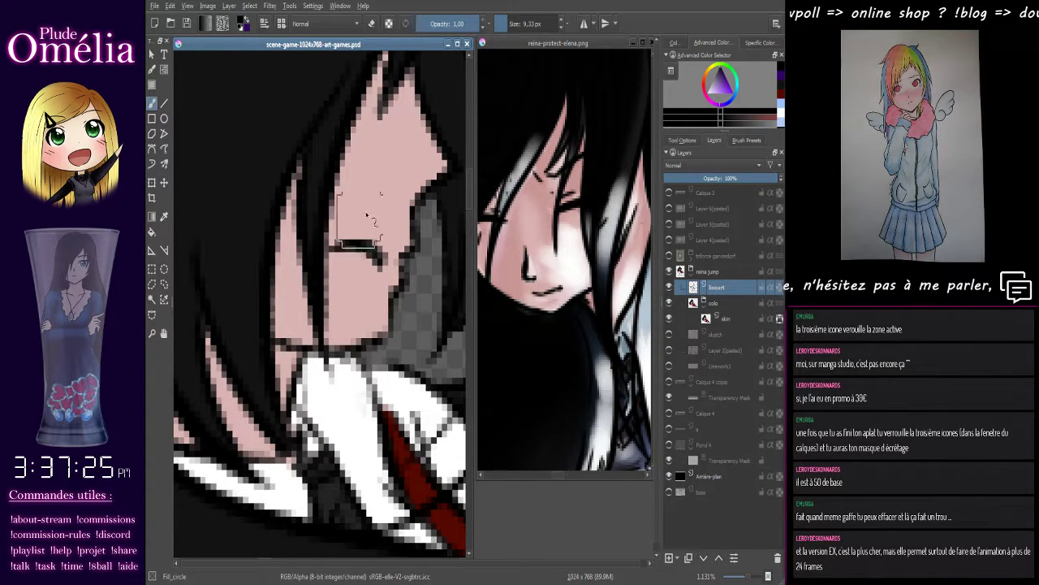
pyautogui.click(372, 24)
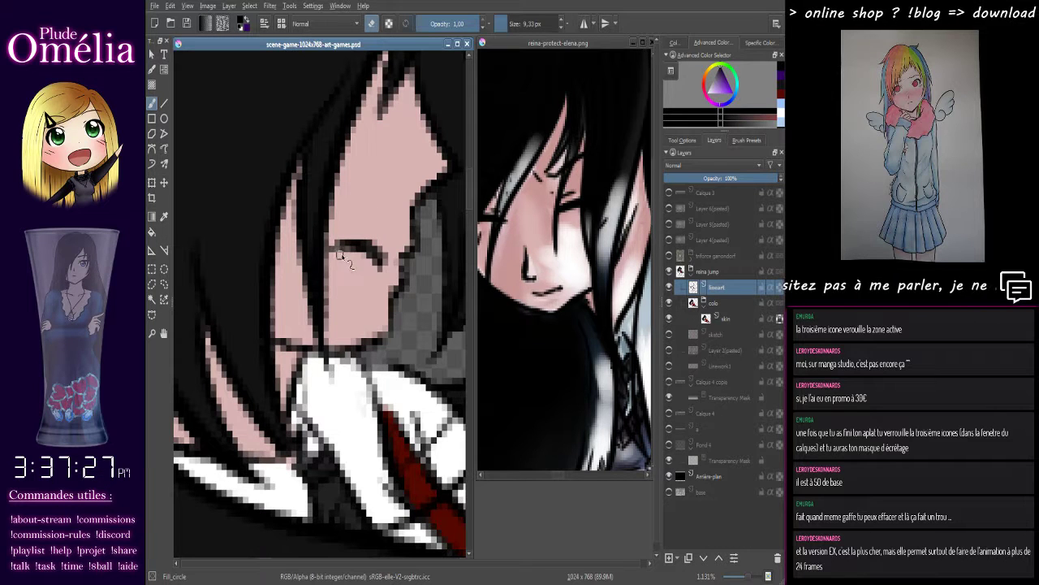
pyautogui.moveTo(336, 257); pyautogui.dragTo(364, 259)
pyautogui.scroll(-6, 388, 305)
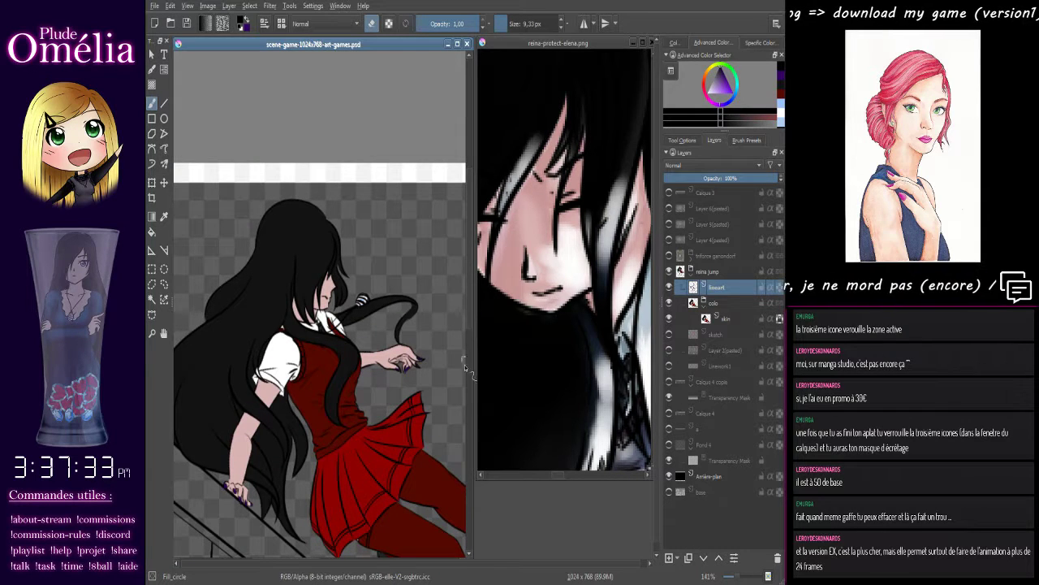
# Outline the new mouth line with a freehand selection and move it slightly higher on the face
pyautogui.scroll(6, 325, 283)
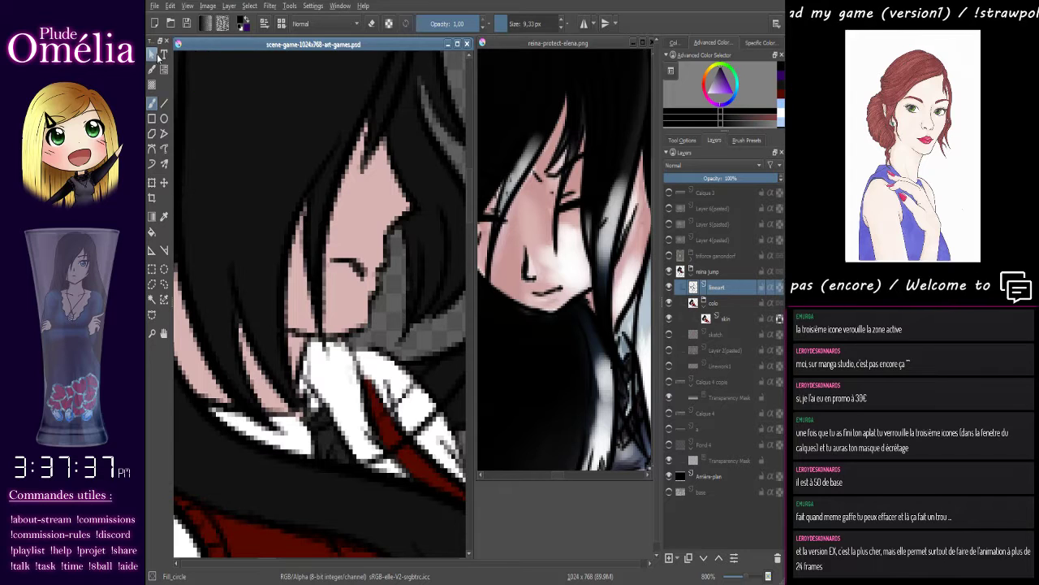
pyautogui.click(164, 284)
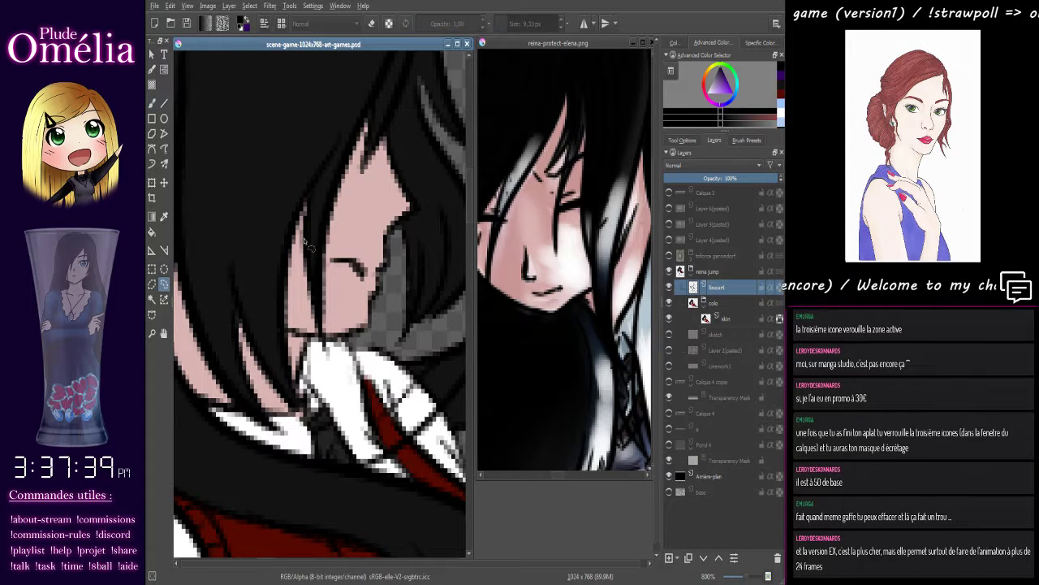
pyautogui.moveTo(353, 291)
pyautogui.mouseDown()
pyautogui.moveTo(380, 273)
pyautogui.moveTo(368, 278)
pyautogui.moveTo(358, 243)
pyautogui.mouseUp()
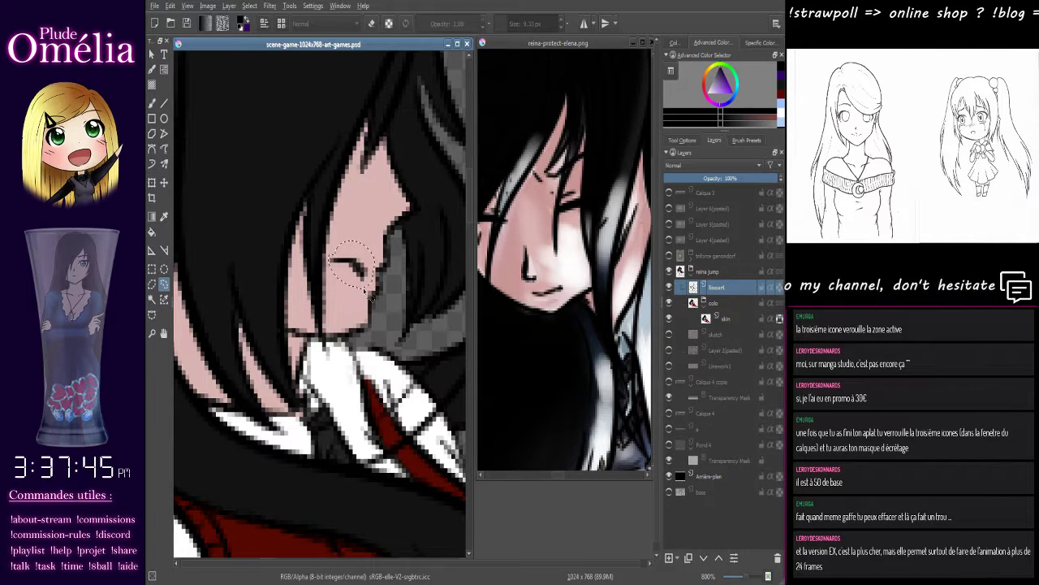
pyautogui.press('t')
pyautogui.moveTo(358, 269); pyautogui.dragTo(362, 261)
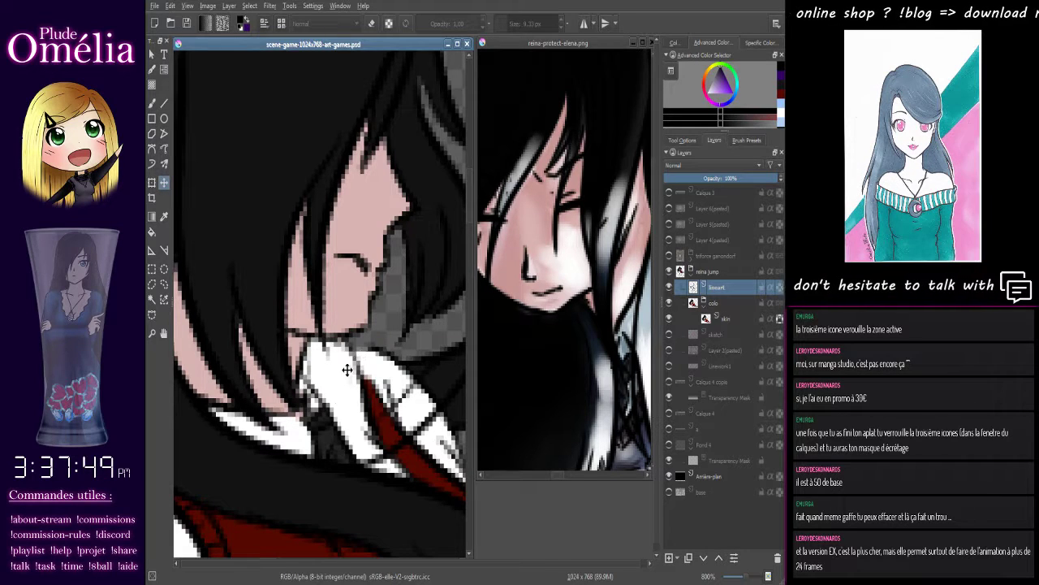
# Examine the whole figure from near and far, comparing it with the lineart layer hidden and shown
pyautogui.scroll(-10, 348, 382)
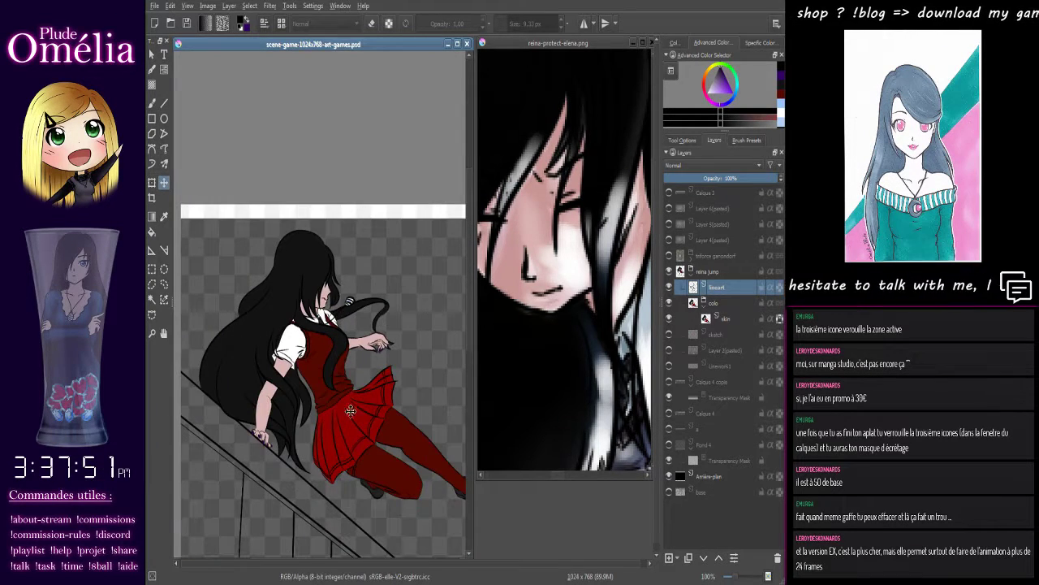
pyautogui.moveTo(416, 421); pyautogui.dragTo(343, 267)
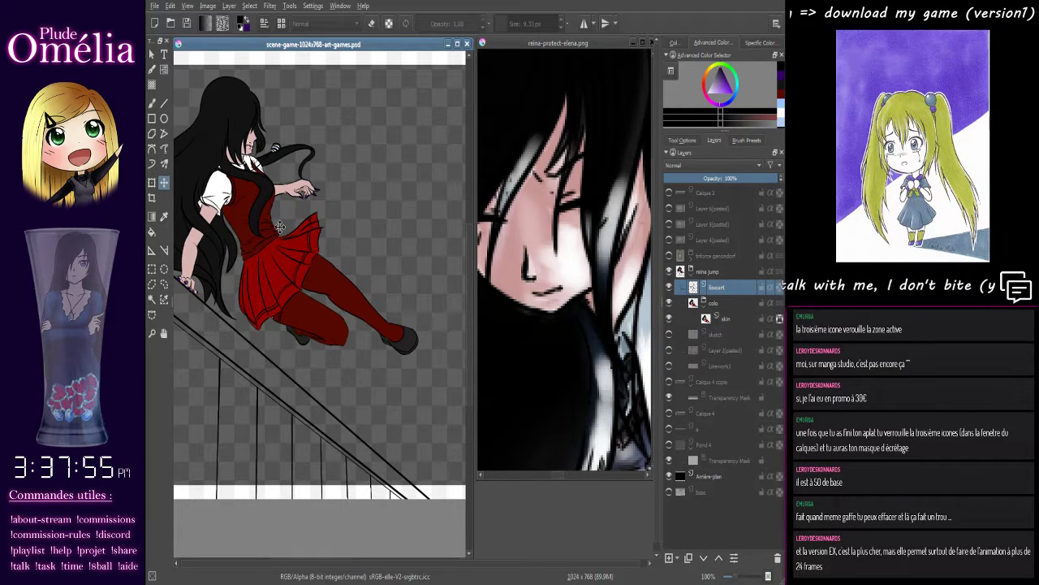
pyautogui.hotkey('ctrl', '+')
pyautogui.hotkey('ctrl', '+')
pyautogui.moveTo(293, 221); pyautogui.dragTo(457, 393)
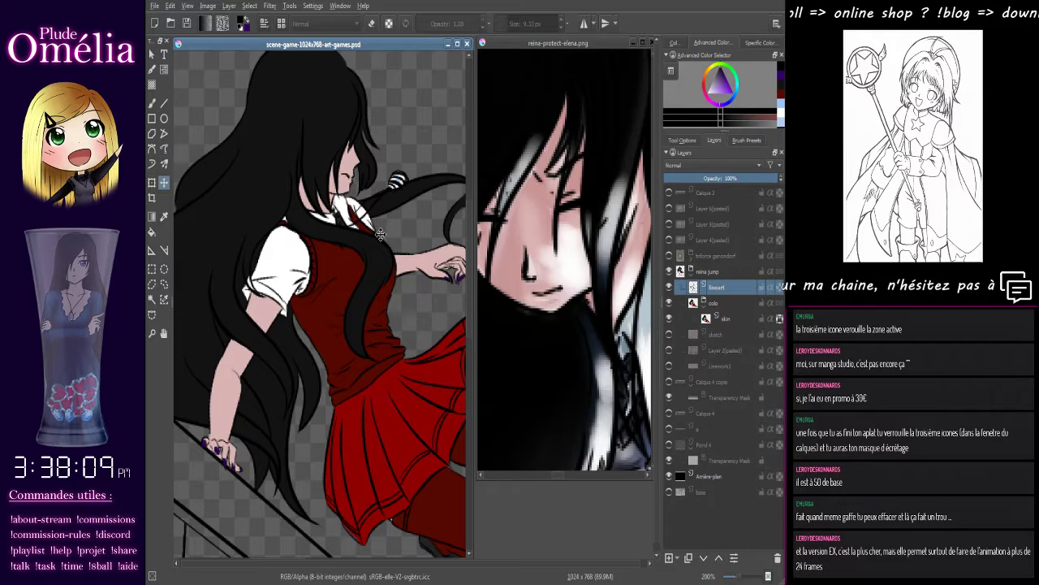
pyautogui.hotkey('ctrl', 't')
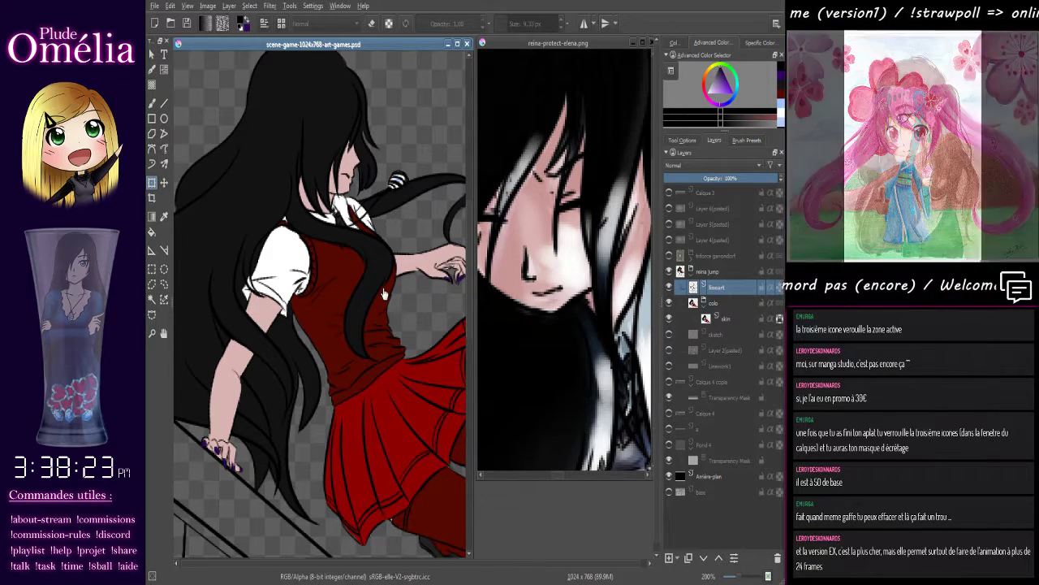
pyautogui.hotkey('ctrl', '-')
pyautogui.hotkey('ctrl', '-')
pyautogui.hotkey('ctrl', '-')
pyautogui.moveTo(386, 395); pyautogui.dragTo(351, 302)
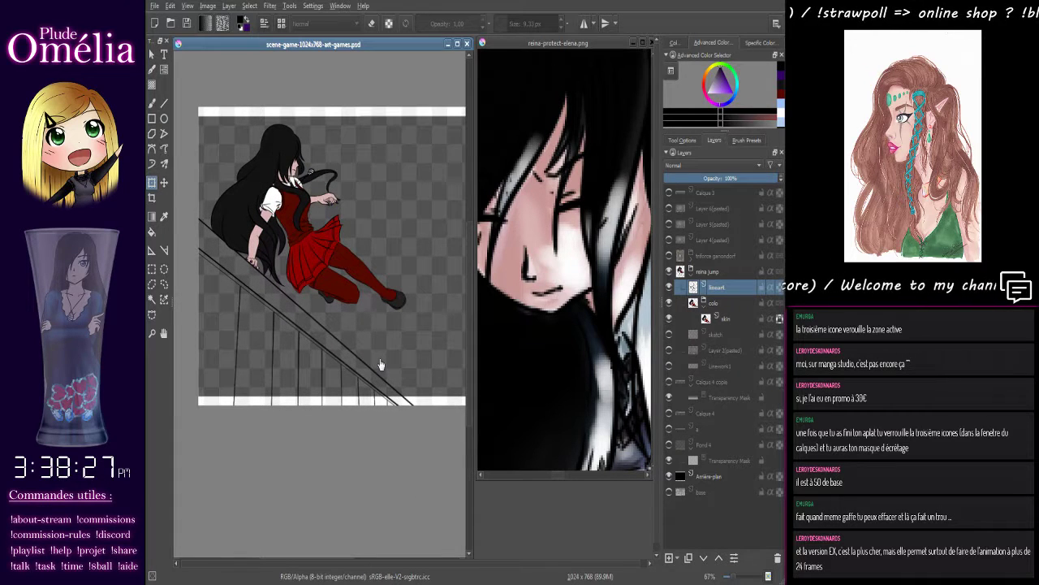
pyautogui.click(670, 288)
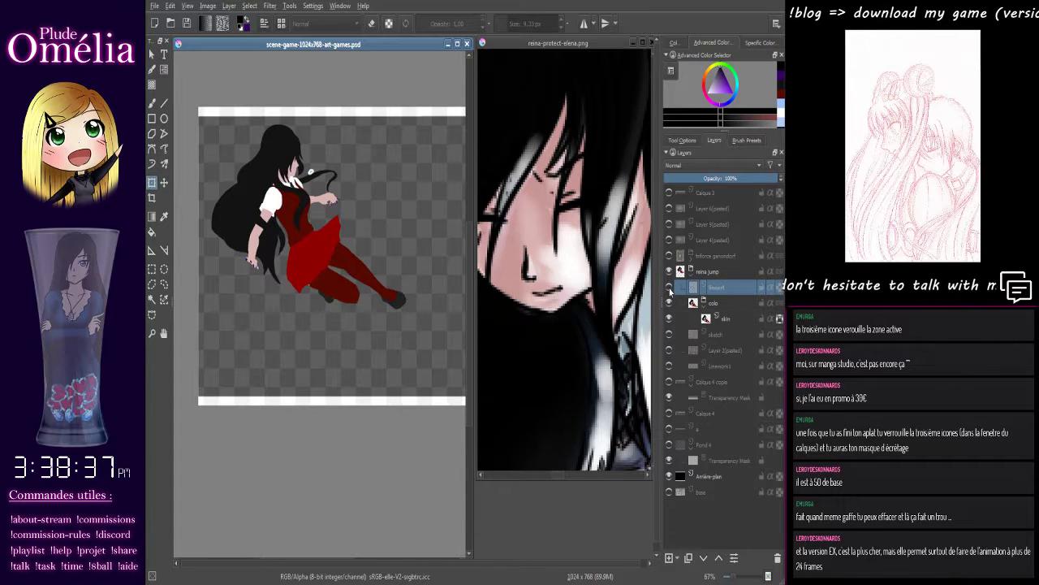
pyautogui.click(670, 290)
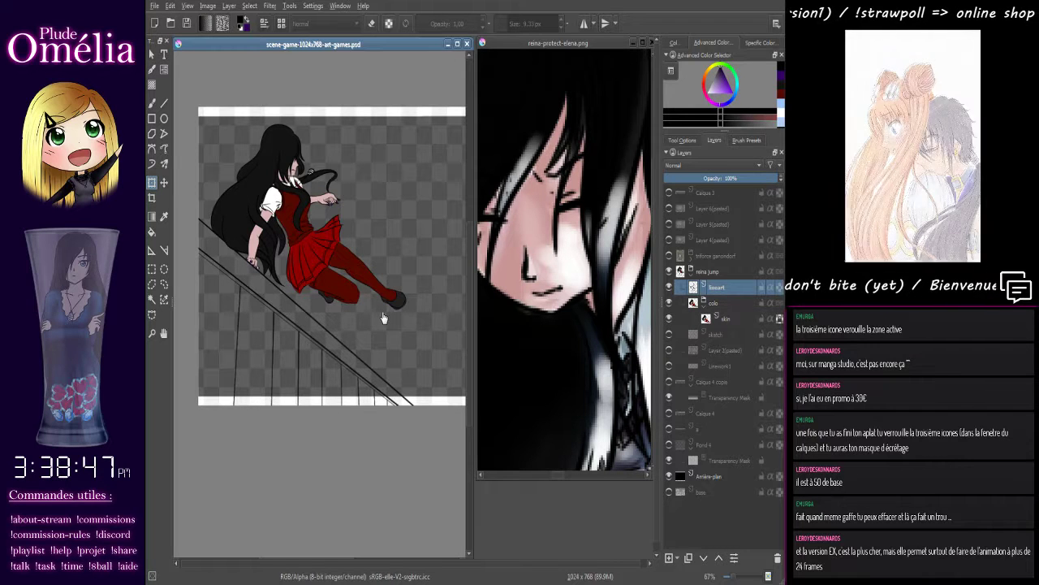
# Rename the merged skin layer in the colo group as color
pyautogui.scroll(4, 361, 361)
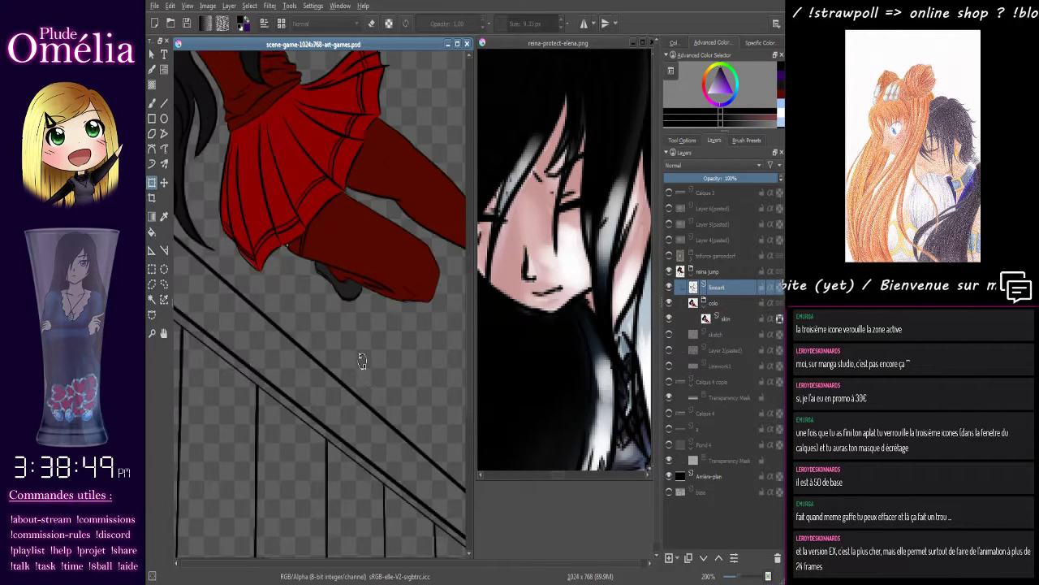
pyautogui.moveTo(361, 233); pyautogui.dragTo(388, 271)
pyautogui.click(724, 320)
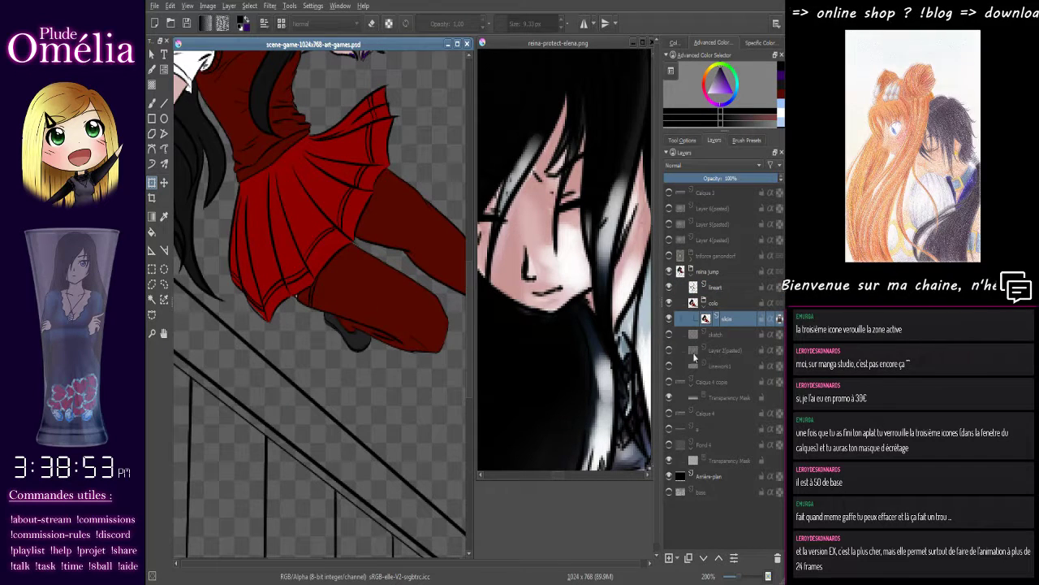
pyautogui.doubleClick(729, 322)
pyautogui.write('del')
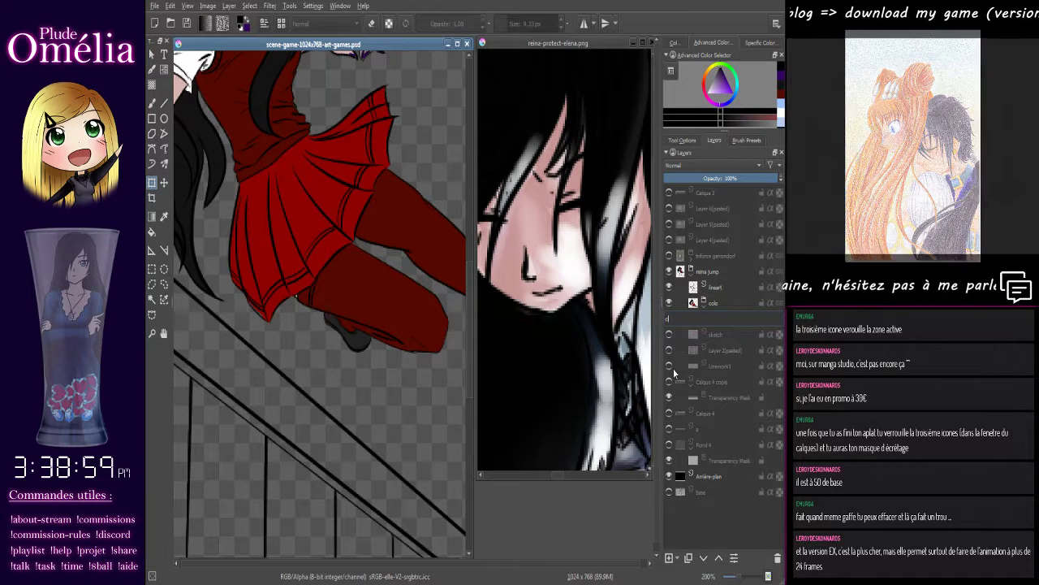
pyautogui.write('lor')
pyautogui.press('Return')
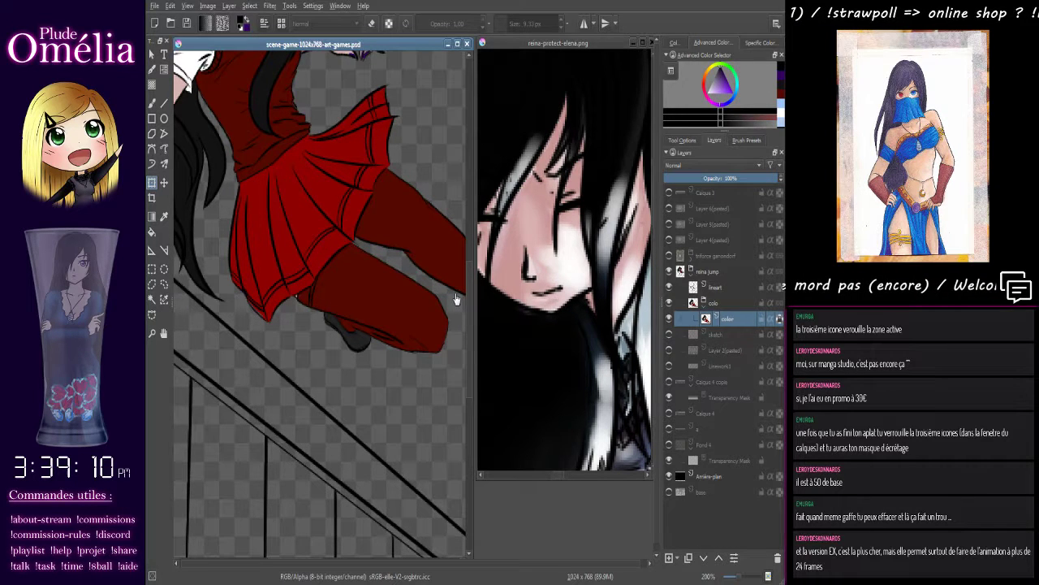
# Compare the scene with and without the Arrière-plan layer, leave it hidden, and show the Fond 4 layer as background
pyautogui.scroll(-2, 456, 299)
pyautogui.scroll(2, 359, 225)
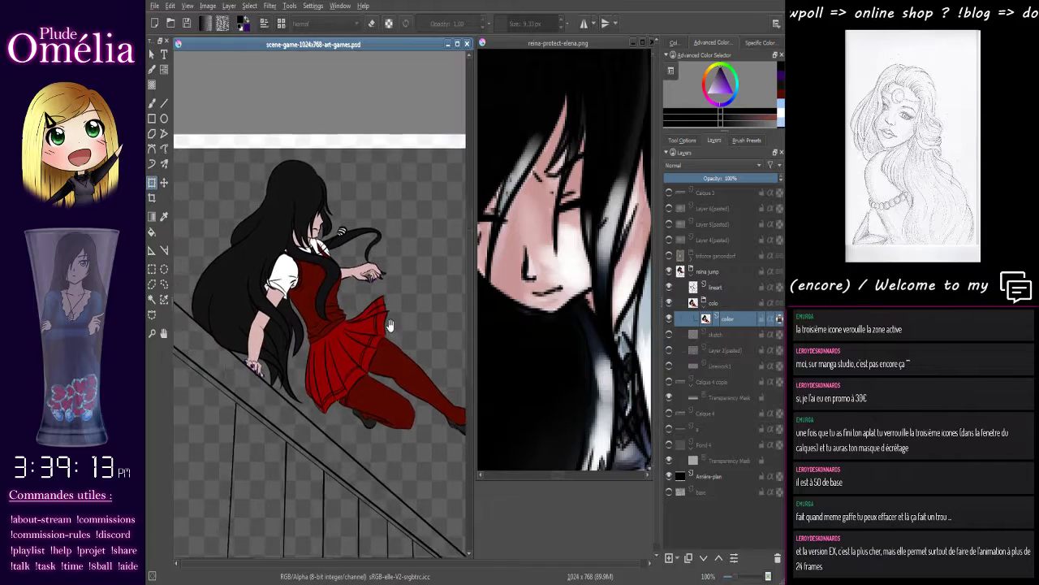
pyautogui.click(669, 476)
pyautogui.click(668, 477)
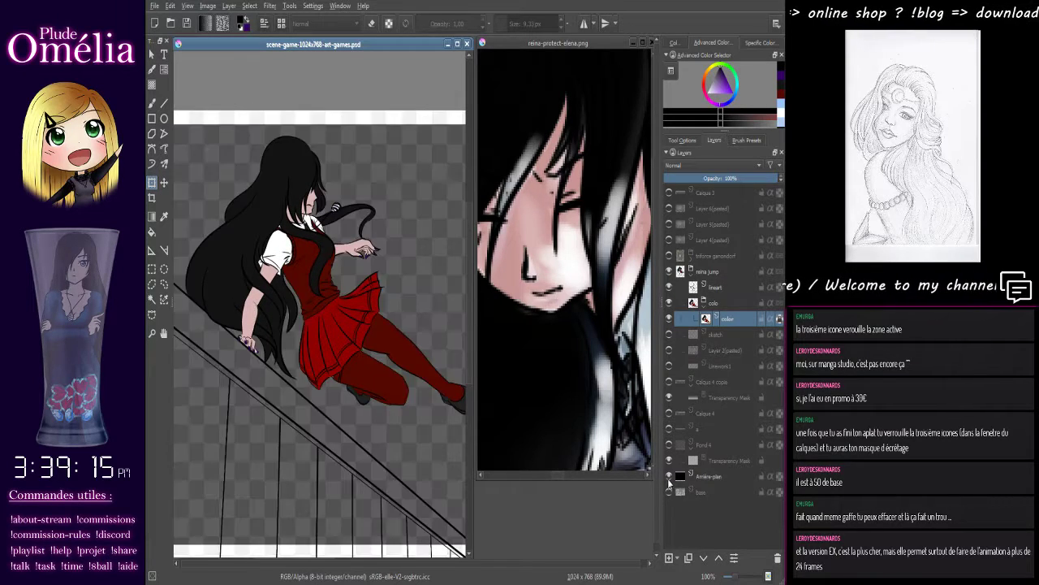
pyautogui.click(669, 477)
pyautogui.click(668, 478)
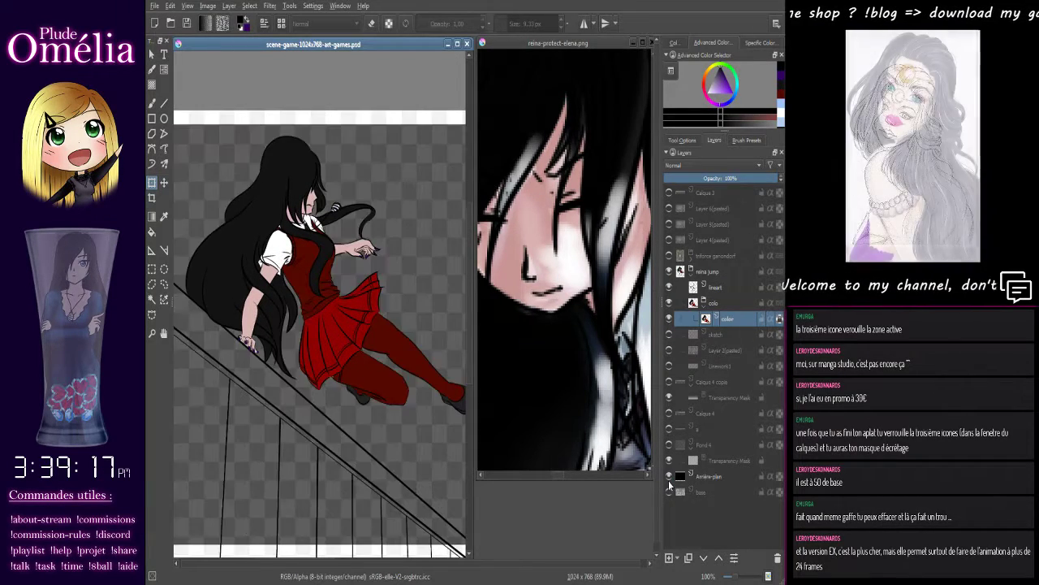
pyautogui.click(669, 478)
pyautogui.click(669, 477)
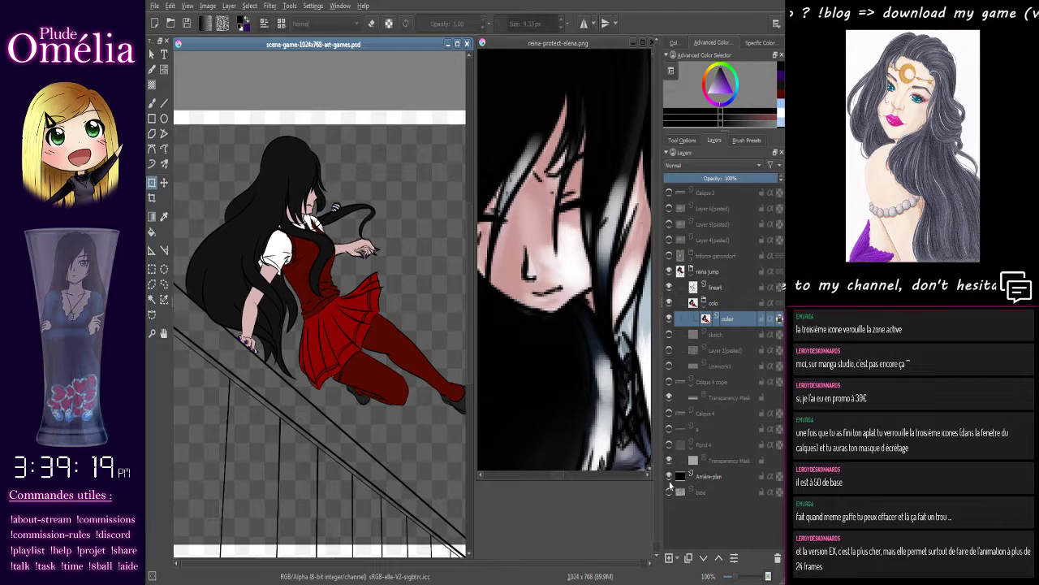
pyautogui.click(669, 477)
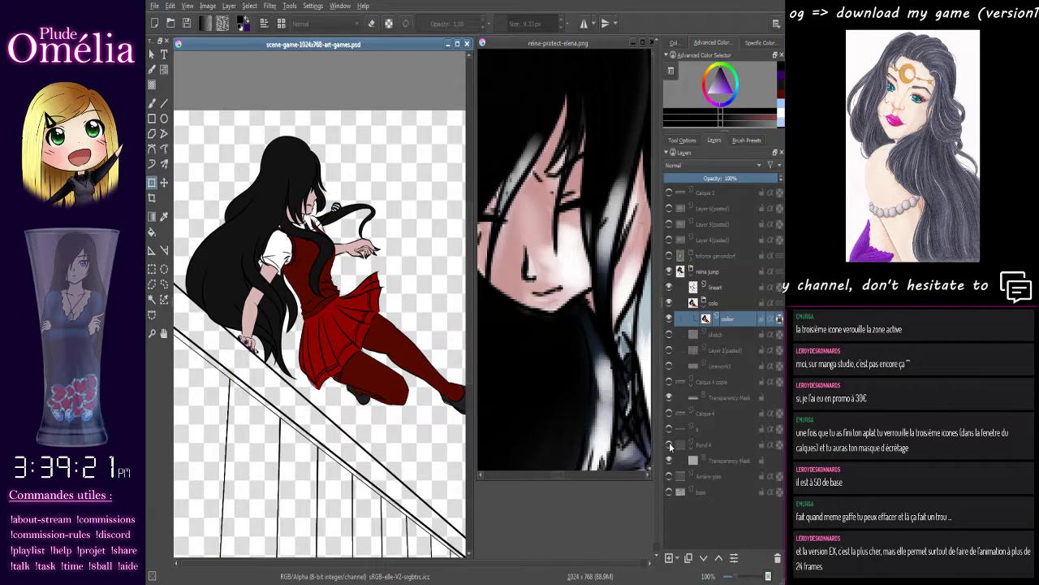
pyautogui.click(669, 444)
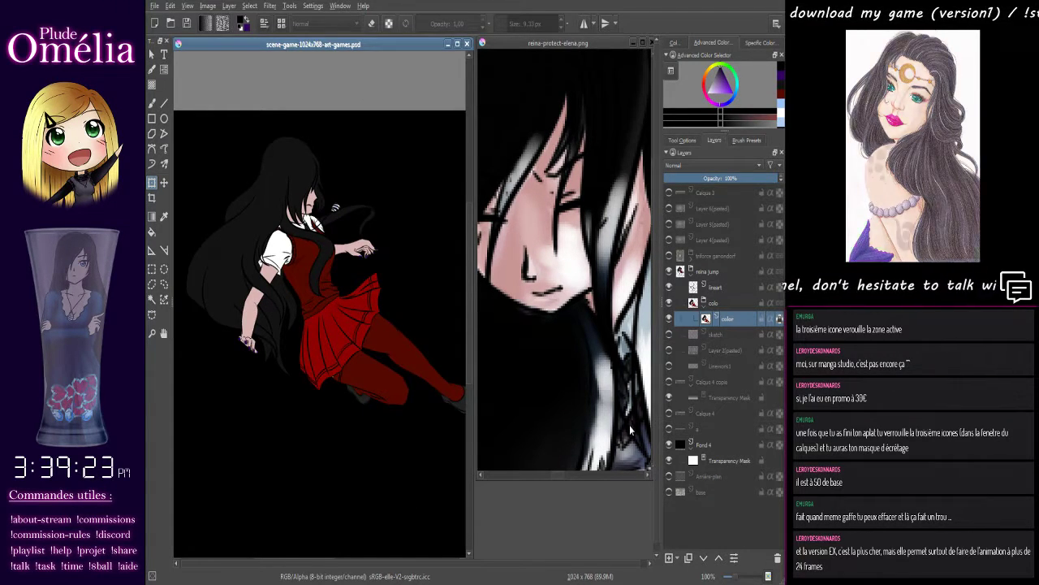
# Inspect the girl's skirt, vest, sleeve and hair up close, and the overall figure, against the black background
pyautogui.hotkey('ctrl', '+')
pyautogui.hotkey('ctrl', '+')
pyautogui.hotkey('ctrl', '+')
pyautogui.hotkey('ctrl', '+')
pyautogui.hotkey('ctrl', '+')
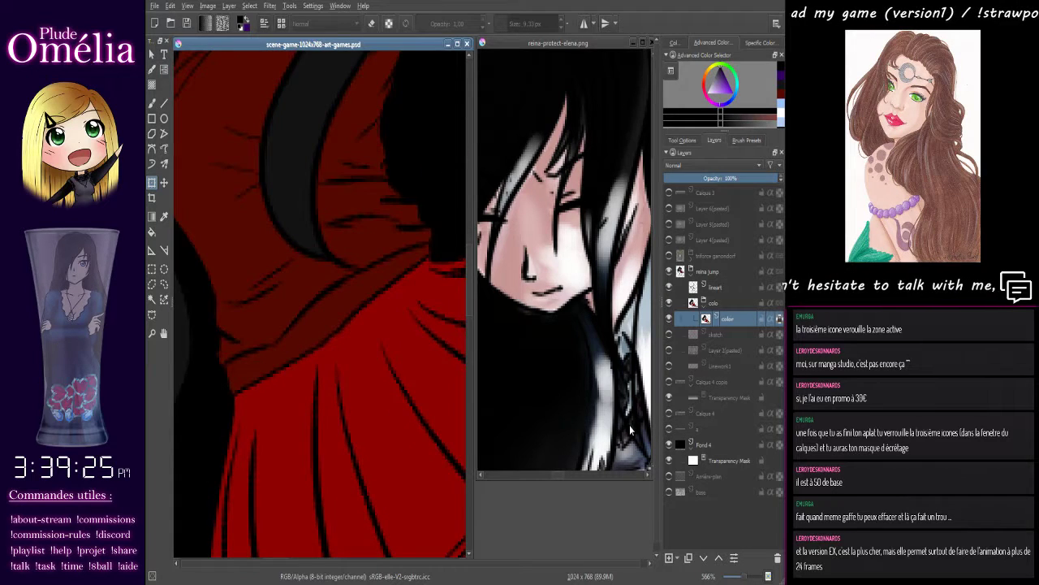
pyautogui.moveTo(264, 249); pyautogui.dragTo(398, 516)
pyautogui.moveTo(297, 367); pyautogui.dragTo(377, 564)
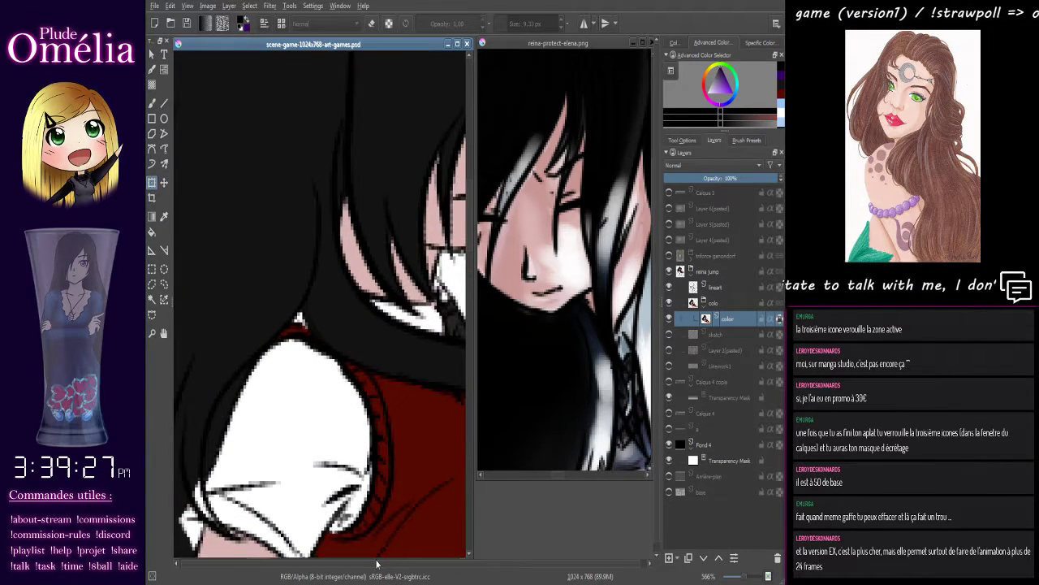
pyautogui.press('-')
pyautogui.press('-')
pyautogui.press('-')
pyautogui.press('-')
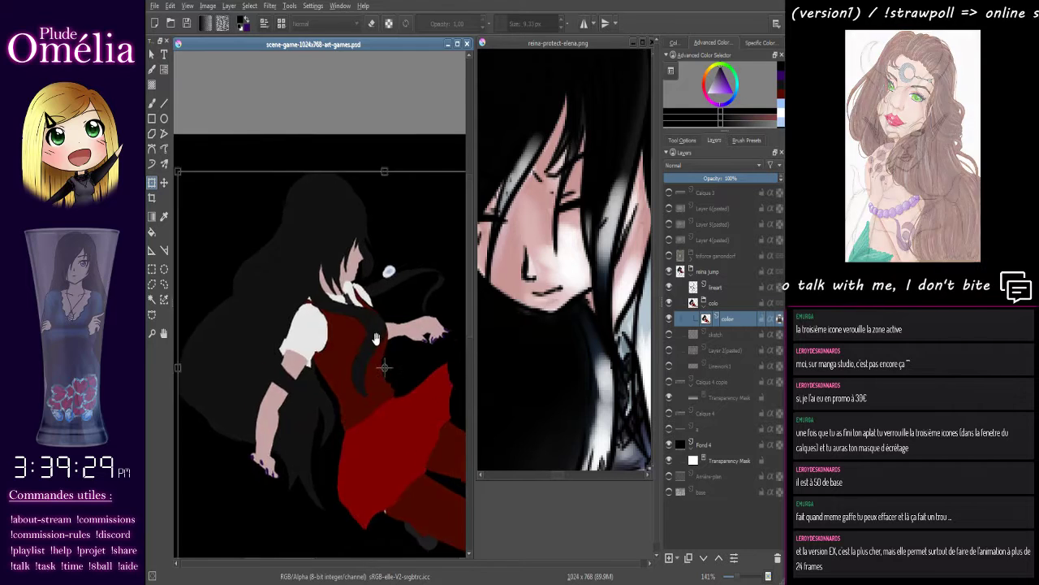
# Check the whole girl against the black background, and hide the Fond 4 layer to expose the railing lineart
pyautogui.moveTo(375, 337); pyautogui.dragTo(365, 303)
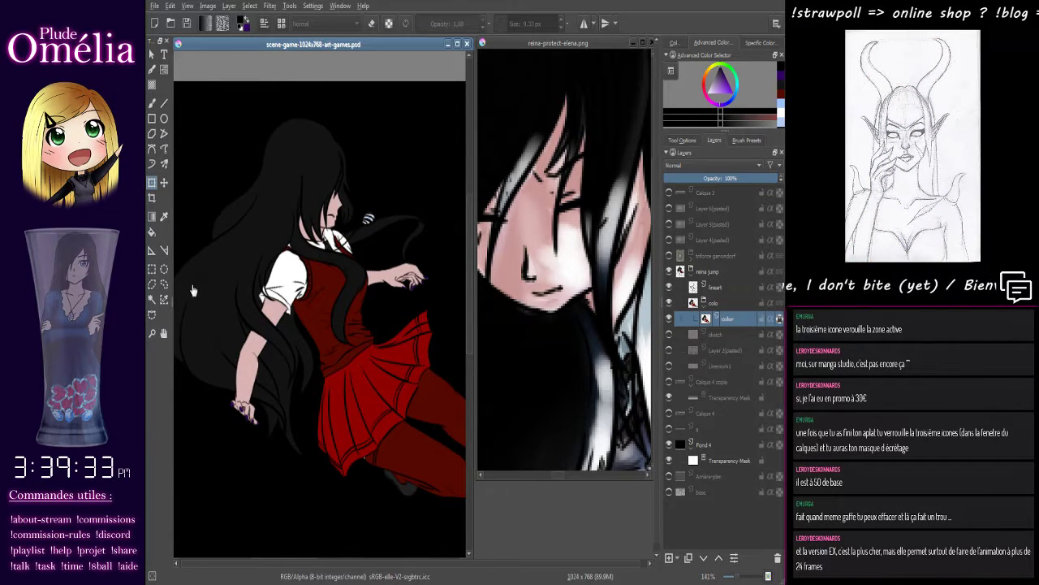
pyautogui.scroll(-5, 301, 424)
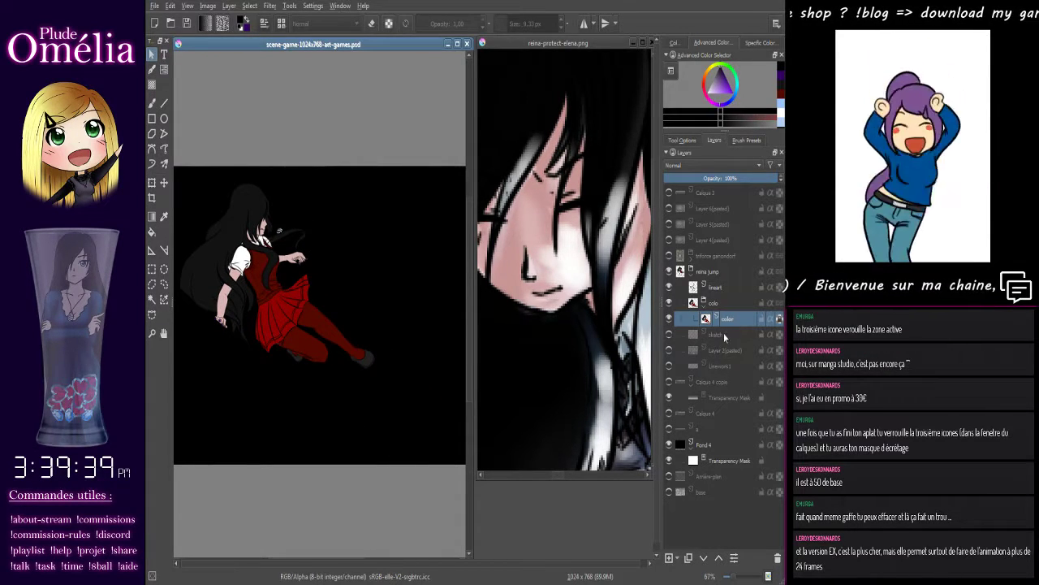
pyautogui.press('1')
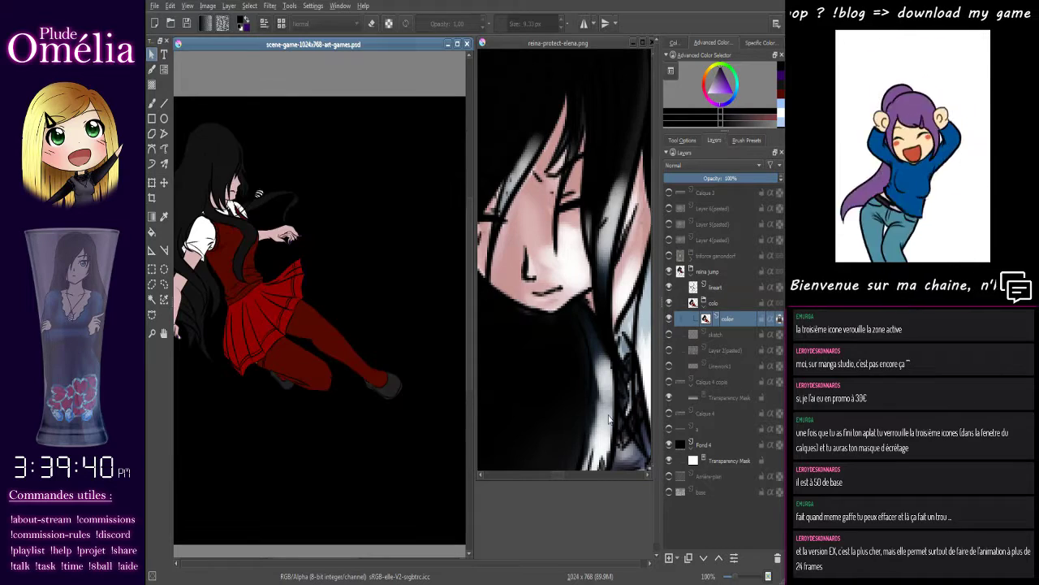
pyautogui.click(669, 445)
pyautogui.moveTo(319, 391); pyautogui.dragTo(427, 261)
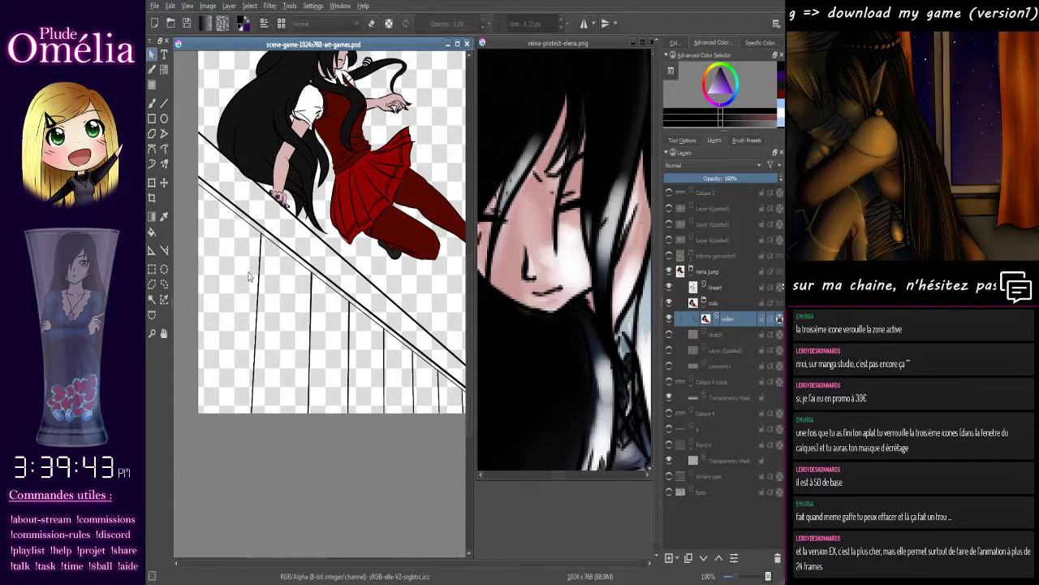
pyautogui.moveTo(448, 315); pyautogui.dragTo(446, 310)
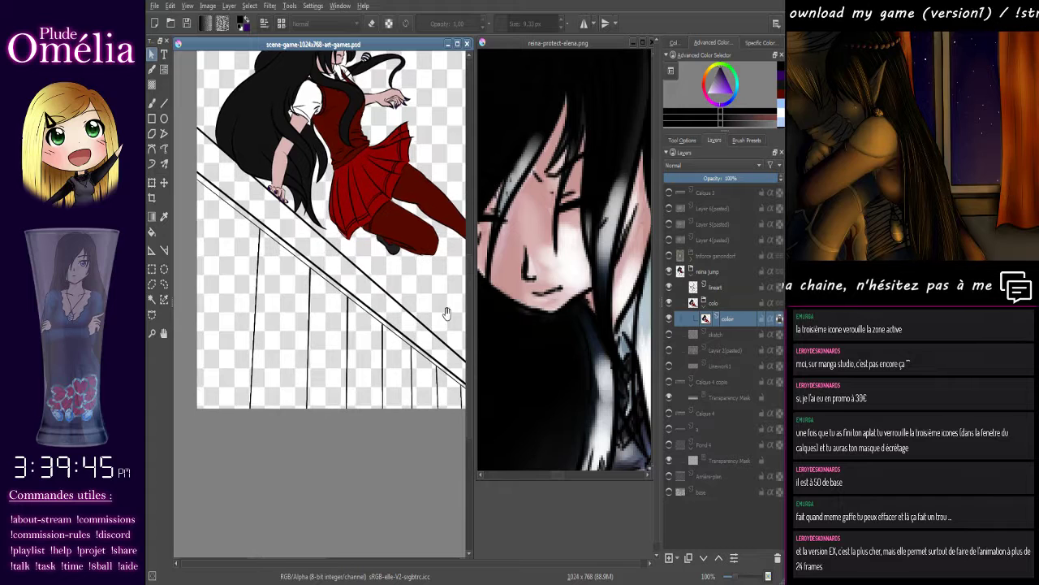
# Close the reference image, maximise the game scene document, and rotate the canvas so the railing runs nearly level
pyautogui.click(649, 45)
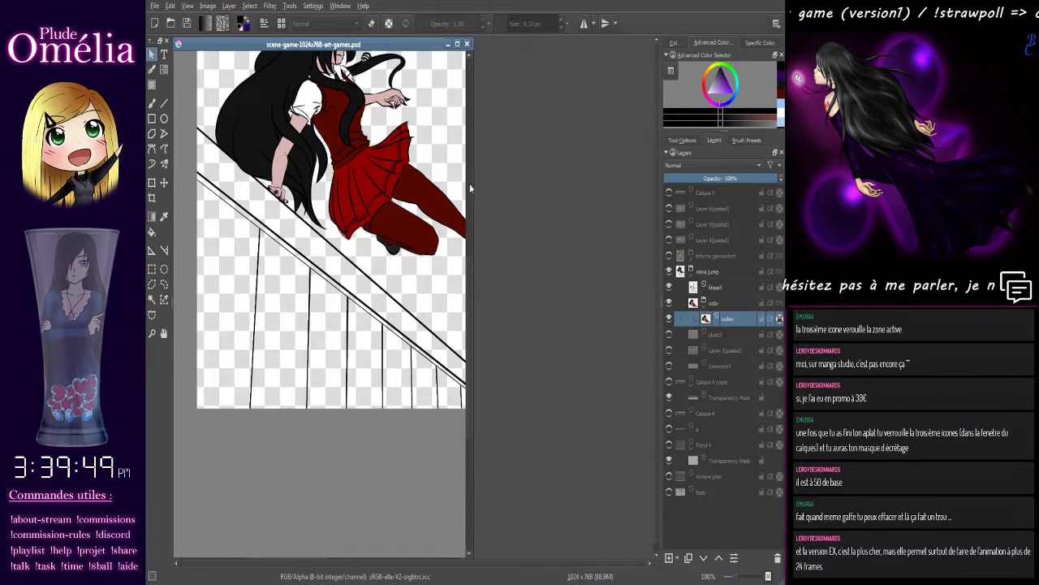
pyautogui.click(458, 46)
pyautogui.moveTo(430, 293); pyautogui.dragTo(515, 235)
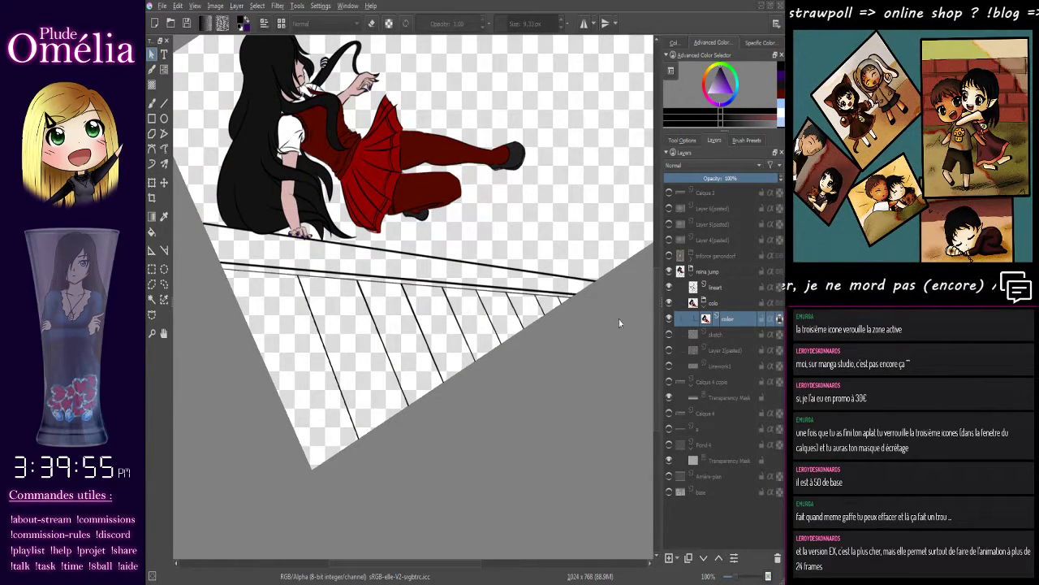
# Add a new layer above color in the colo group and name it grille
pyautogui.press('Insert')
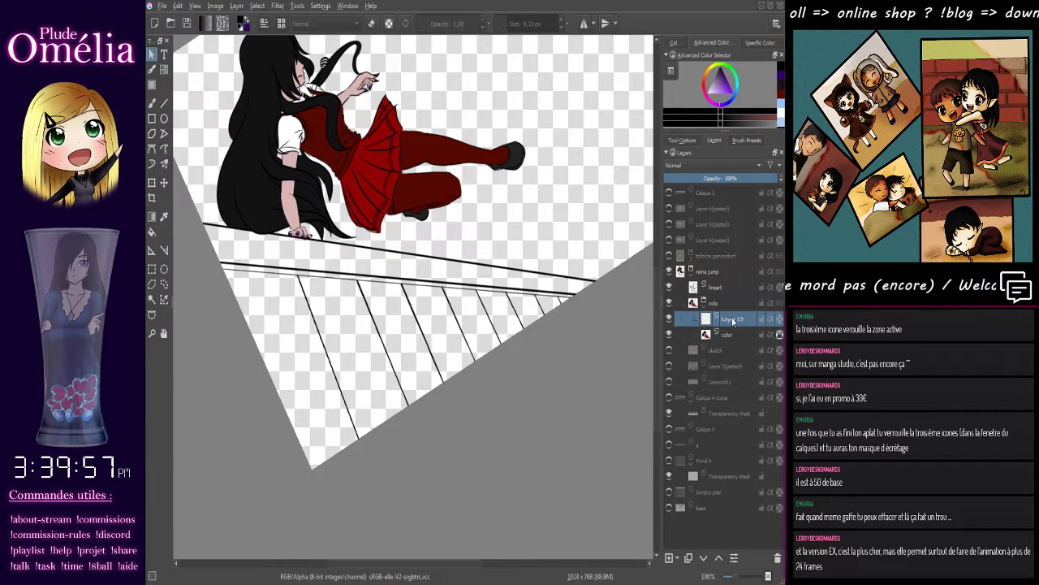
pyautogui.press('F2')
pyautogui.write('gri')
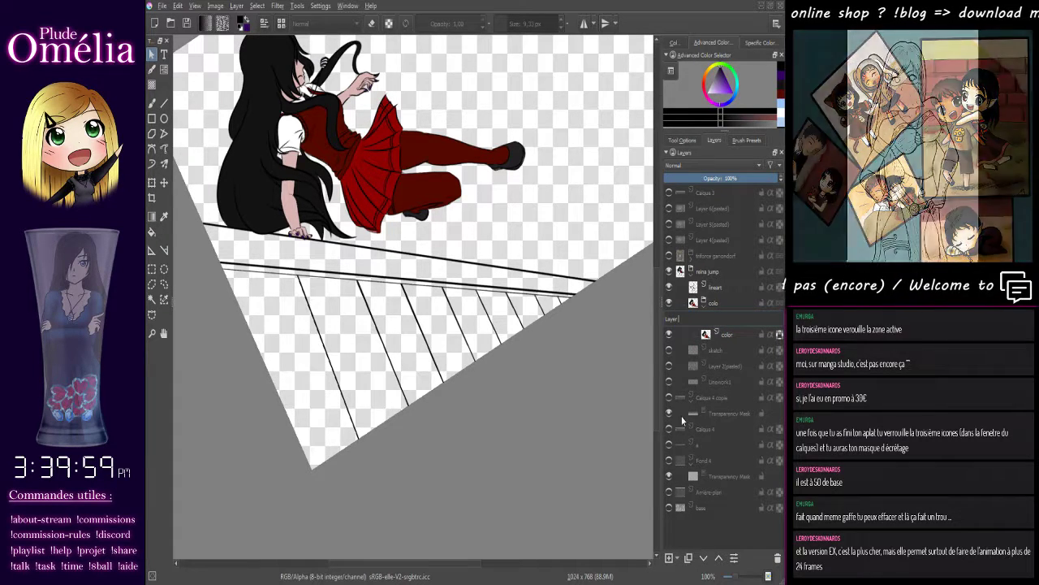
pyautogui.write('lle')
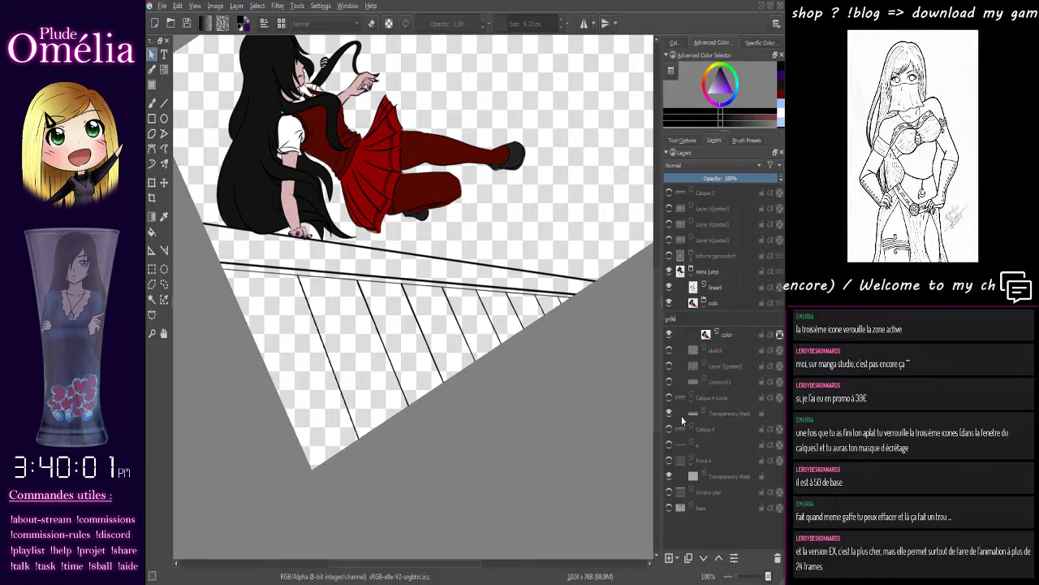
pyautogui.press('Return')
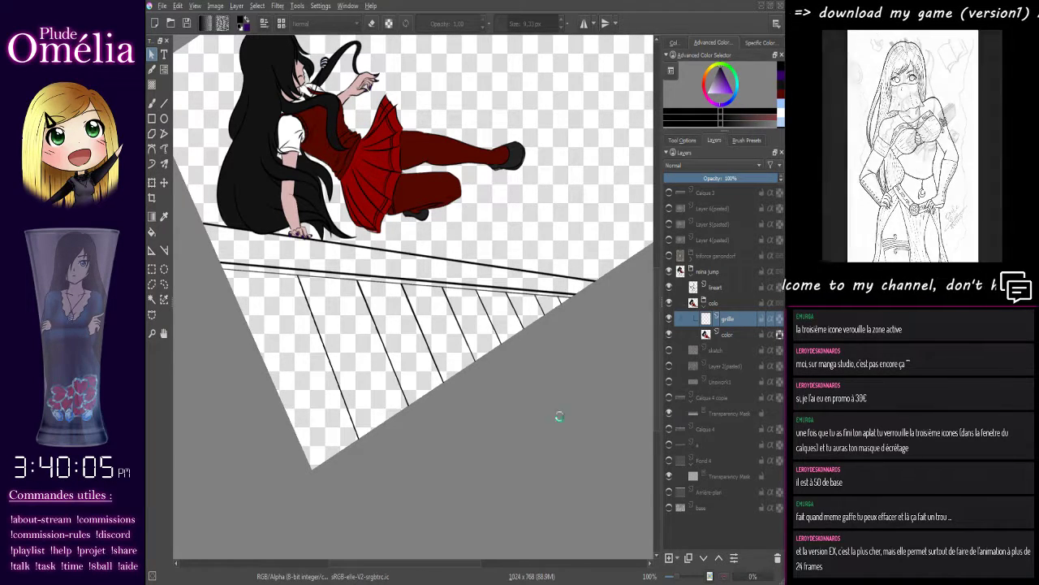
# Choose a dark blue-grey as the painting colour for the railing
pyautogui.click(247, 20)
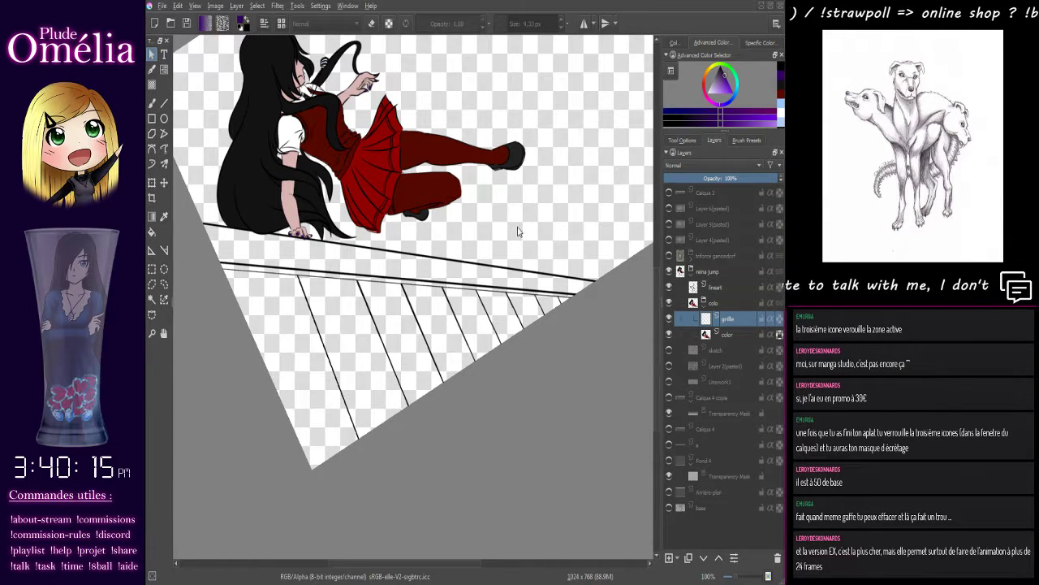
pyautogui.press('x')
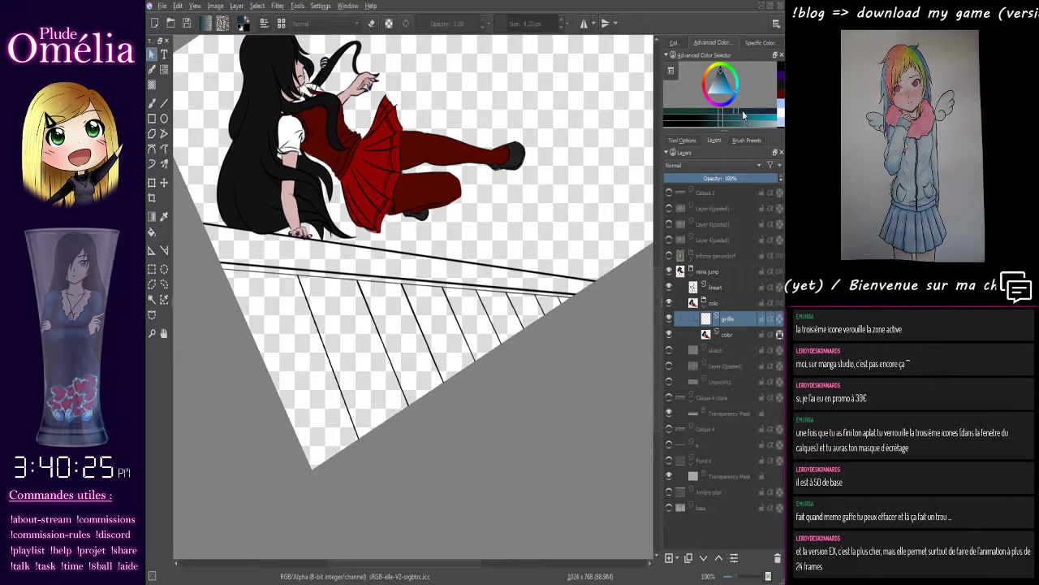
pyautogui.click(780, 85)
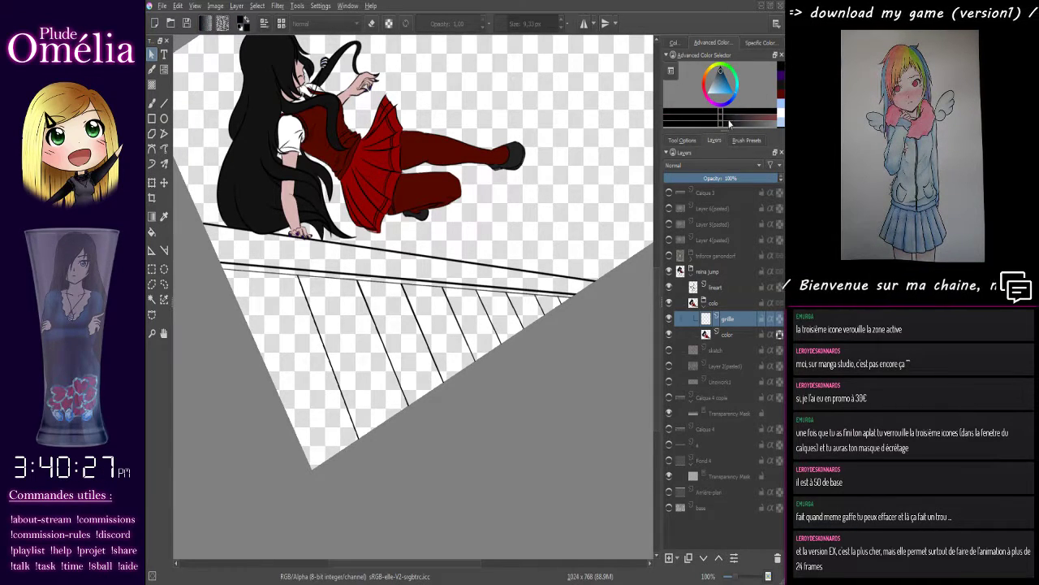
pyautogui.click(747, 123)
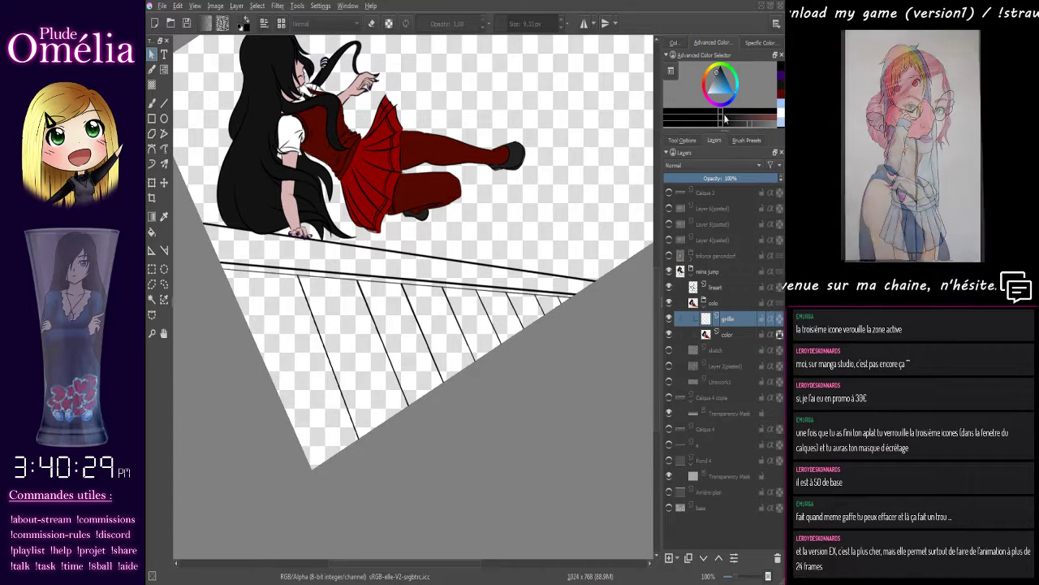
pyautogui.moveTo(724, 90); pyautogui.dragTo(715, 80)
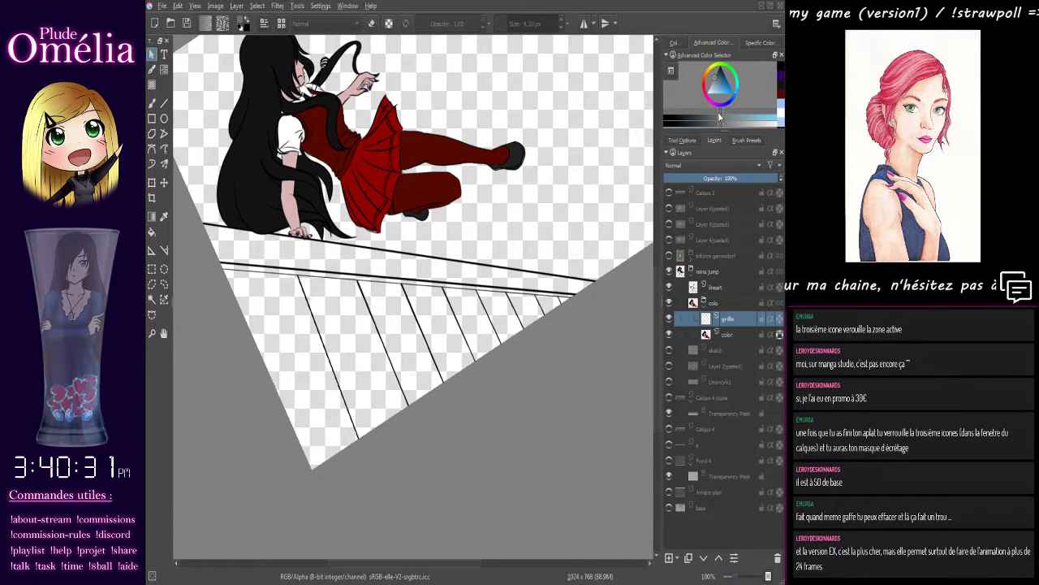
pyautogui.click(703, 126)
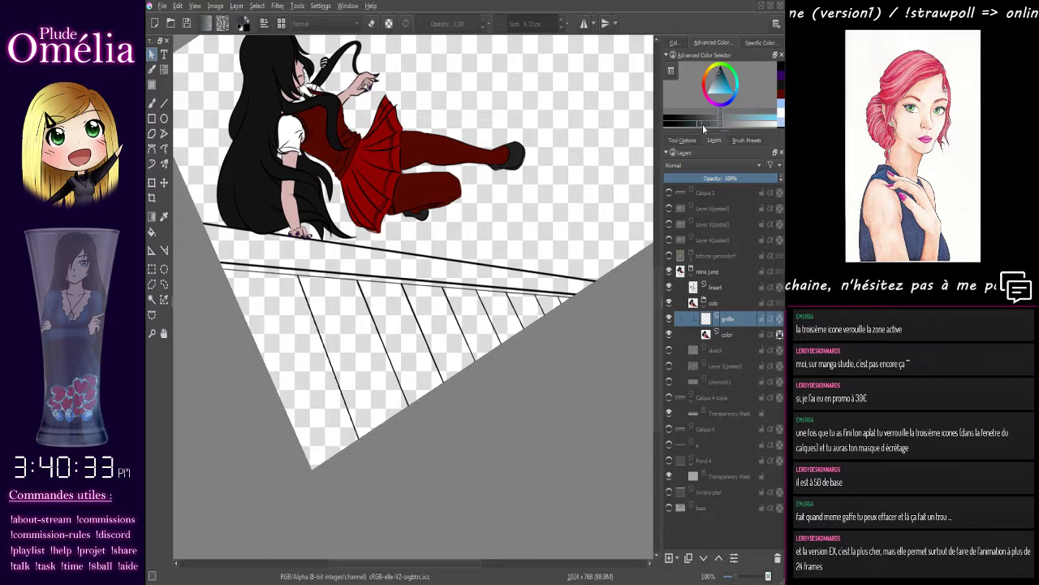
pyautogui.click(702, 124)
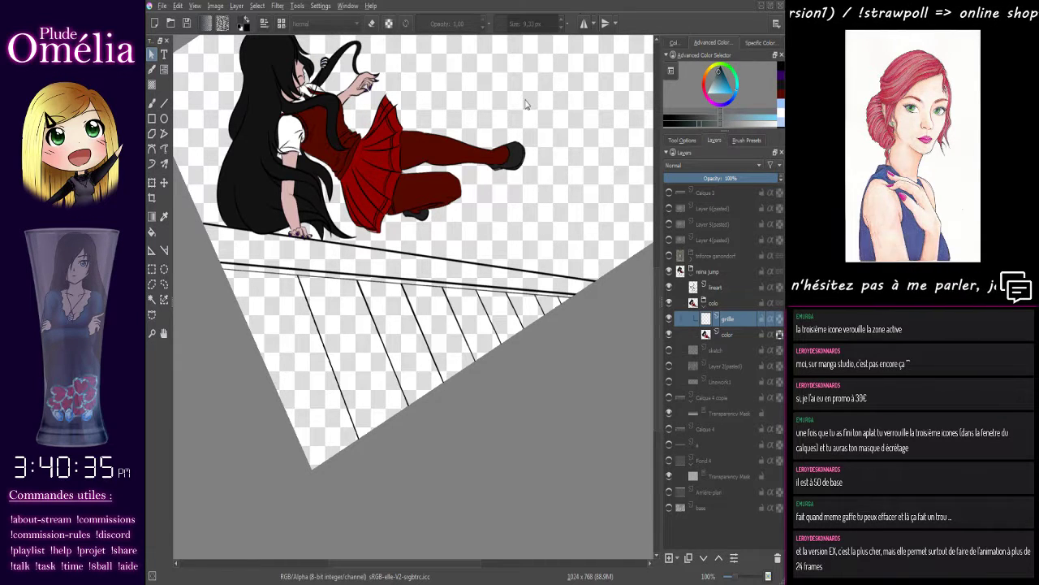
# Block in the railing below the top rail on the grille layer with the Fill_circle brush at about 117 px
pyautogui.press('b')
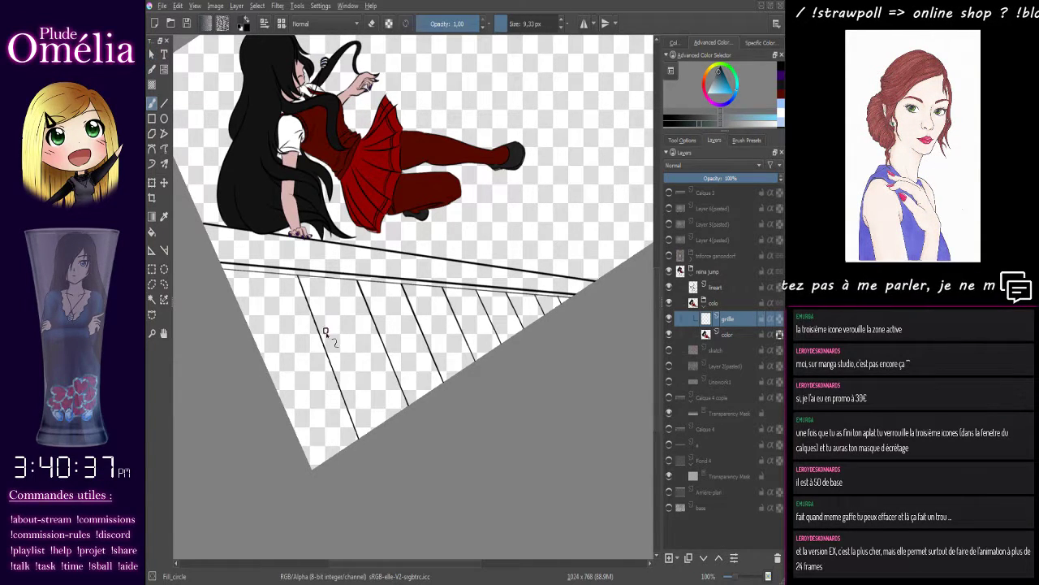
pyautogui.click(525, 26)
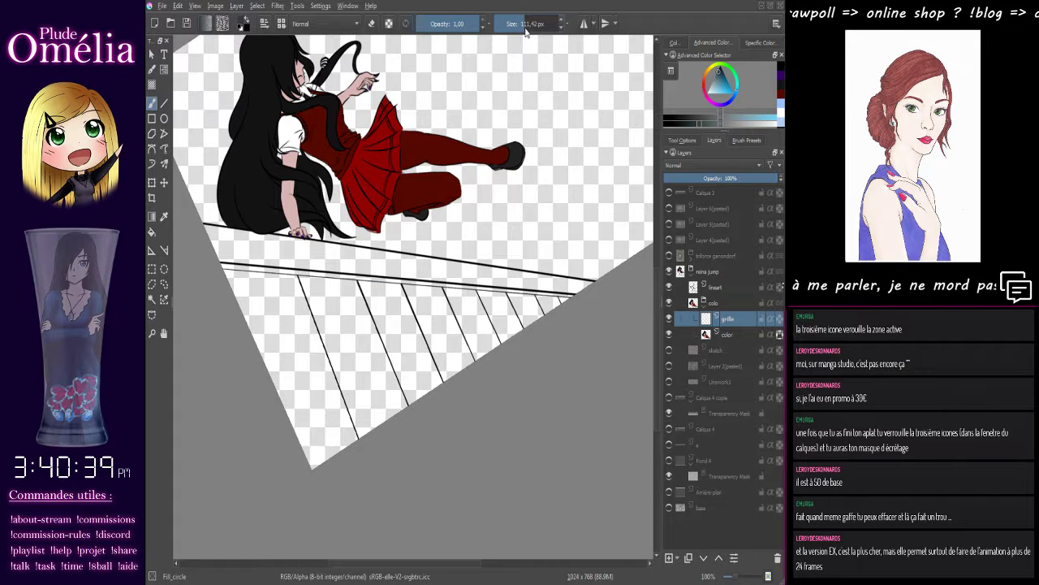
pyautogui.moveTo(314, 453)
pyautogui.mouseDown()
pyautogui.moveTo(488, 375)
pyautogui.moveTo(402, 406)
pyautogui.moveTo(258, 418)
pyautogui.moveTo(445, 373)
pyautogui.moveTo(208, 360)
pyautogui.moveTo(402, 349)
pyautogui.moveTo(191, 332)
pyautogui.moveTo(415, 334)
pyautogui.moveTo(201, 292)
pyautogui.moveTo(370, 306)
pyautogui.moveTo(260, 278)
pyautogui.moveTo(327, 293)
pyautogui.moveTo(345, 278)
pyautogui.moveTo(496, 295)
pyautogui.moveTo(451, 291)
pyautogui.moveTo(513, 324)
pyautogui.mouseUp()
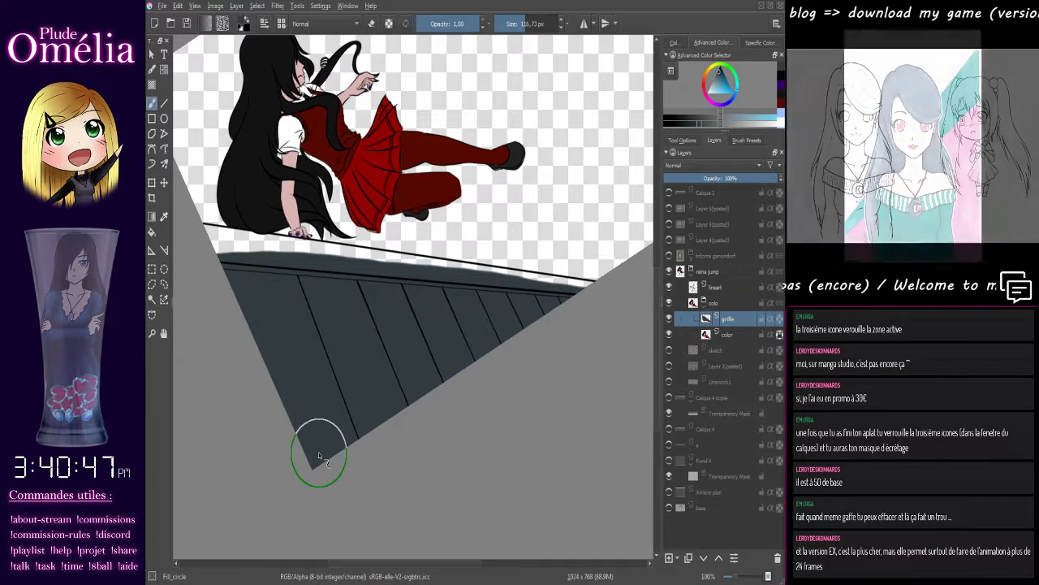
# Extend the railing's blue-grey fill upward below the girl's hair and hand, using a brush size of 10.36 px
pyautogui.press('+')
pyautogui.press('+')
pyautogui.press('+')
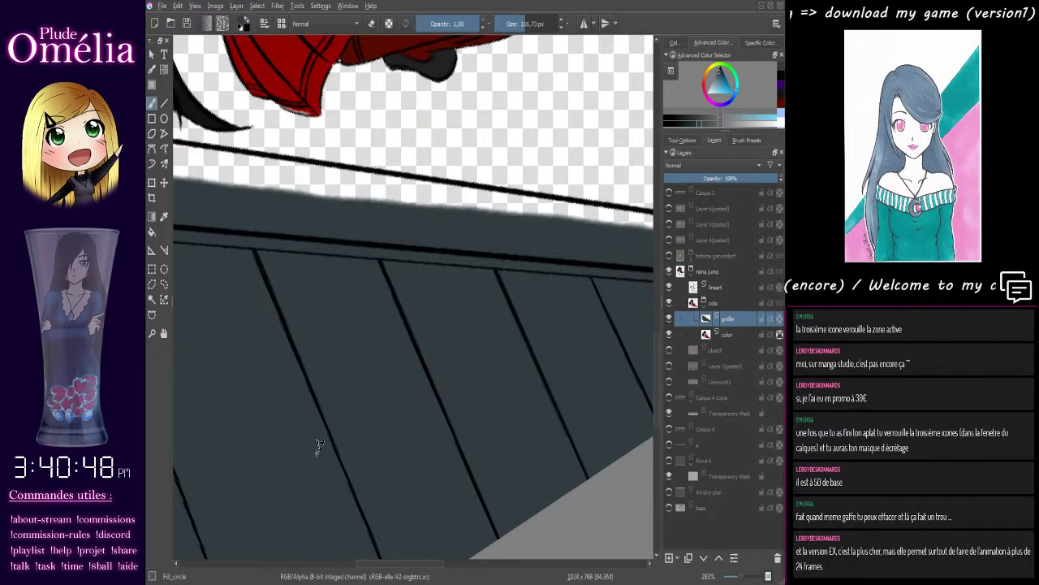
pyautogui.click(507, 24)
pyautogui.moveTo(344, 281); pyautogui.dragTo(619, 331)
pyautogui.moveTo(287, 293); pyautogui.dragTo(427, 392)
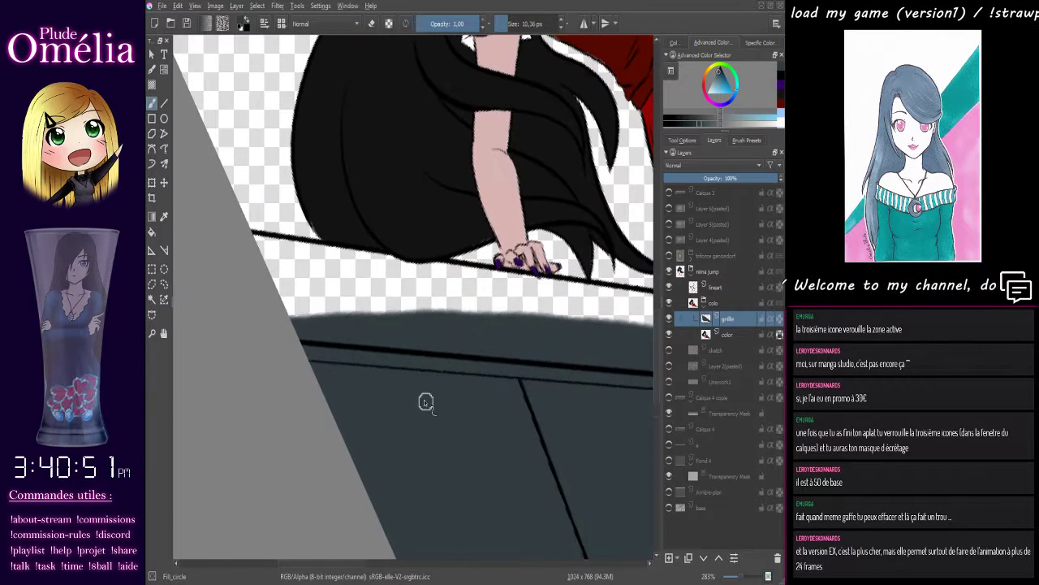
pyautogui.moveTo(332, 319)
pyautogui.mouseDown()
pyautogui.moveTo(241, 313)
pyautogui.moveTo(439, 326)
pyautogui.moveTo(279, 298)
pyautogui.moveTo(528, 323)
pyautogui.moveTo(215, 278)
pyautogui.moveTo(533, 301)
pyautogui.moveTo(234, 279)
pyautogui.moveTo(531, 313)
pyautogui.moveTo(217, 263)
pyautogui.moveTo(573, 309)
pyautogui.moveTo(360, 290)
pyautogui.moveTo(620, 329)
pyautogui.moveTo(463, 286)
pyautogui.mouseUp()
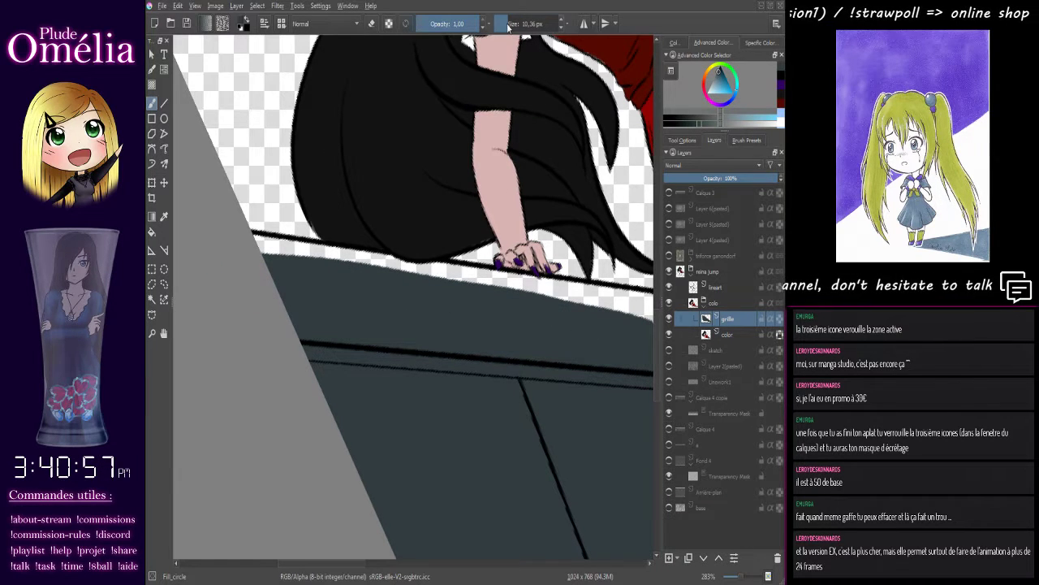
# Fill the remaining gap up to the top rail line, from the canvas edge to beneath the hair, with a 27.20 px brush
pyautogui.moveTo(508, 28); pyautogui.dragTo(510, 28)
pyautogui.press('+')
pyautogui.press('+')
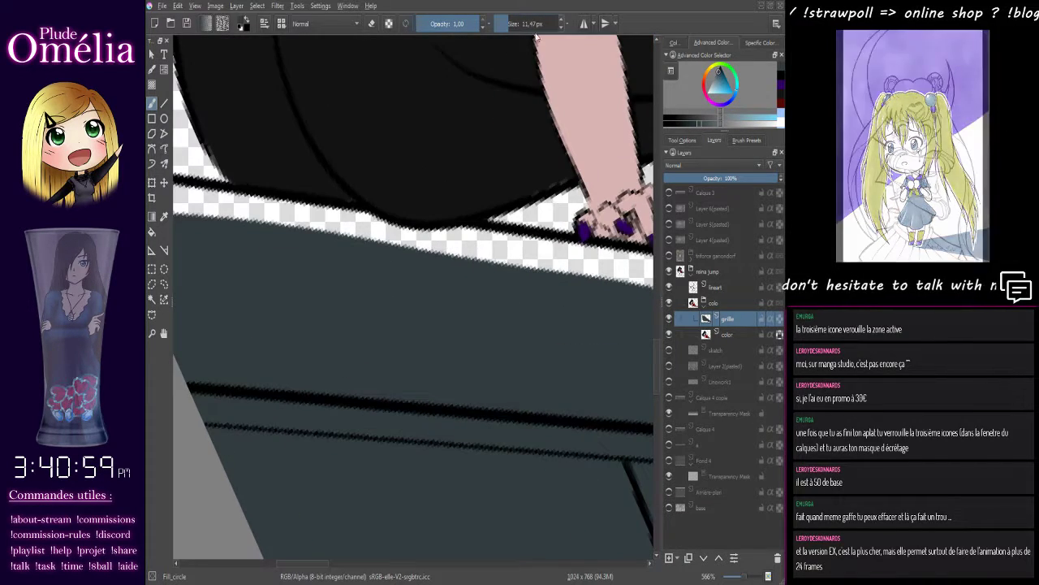
pyautogui.click(511, 27)
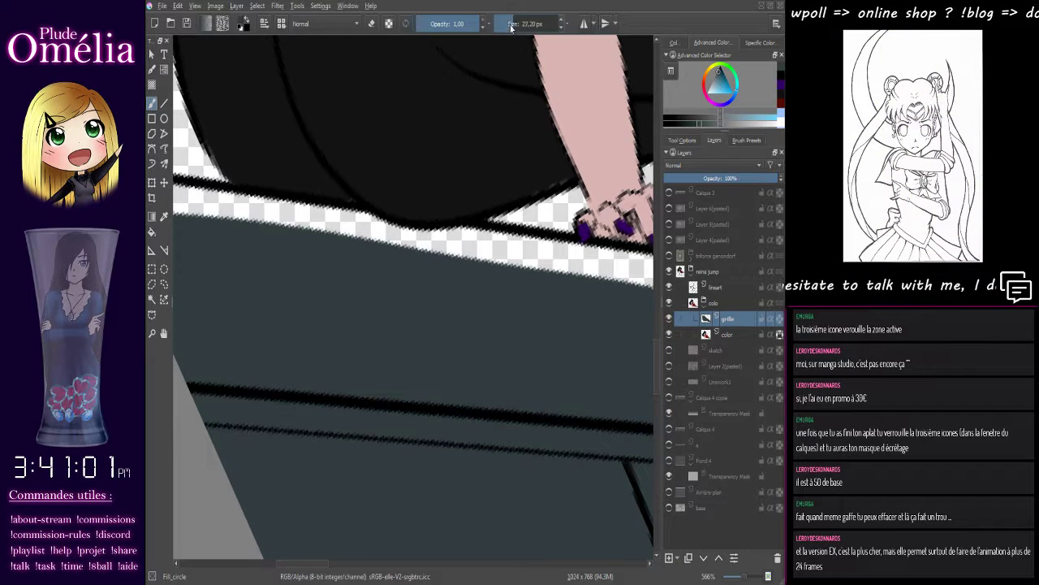
pyautogui.moveTo(332, 297); pyautogui.dragTo(414, 371)
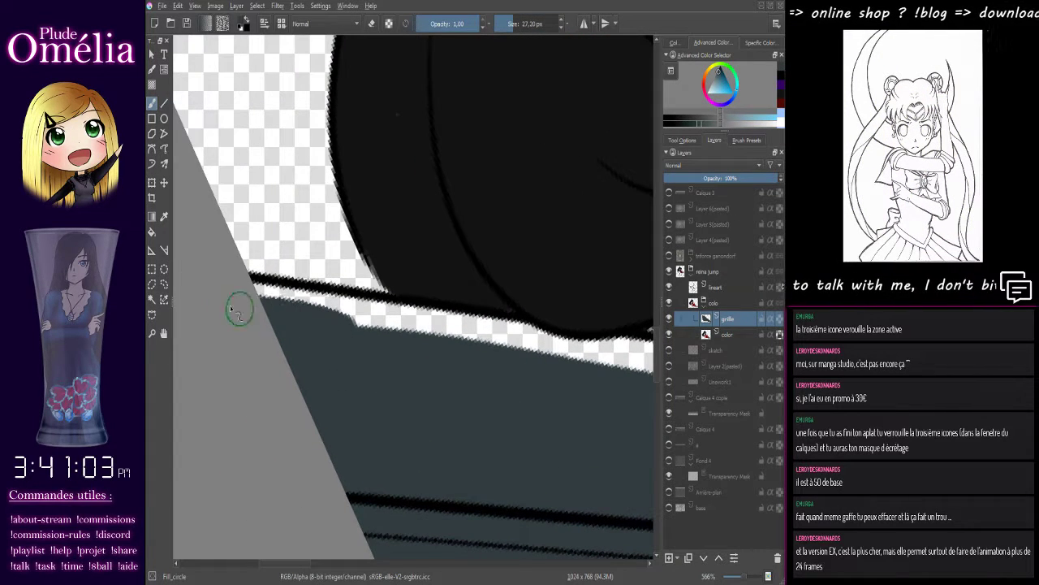
pyautogui.moveTo(240, 309)
pyautogui.mouseDown()
pyautogui.moveTo(307, 315)
pyautogui.moveTo(234, 293)
pyautogui.moveTo(455, 324)
pyautogui.moveTo(333, 319)
pyautogui.moveTo(520, 343)
pyautogui.moveTo(485, 328)
pyautogui.moveTo(529, 327)
pyautogui.mouseUp()
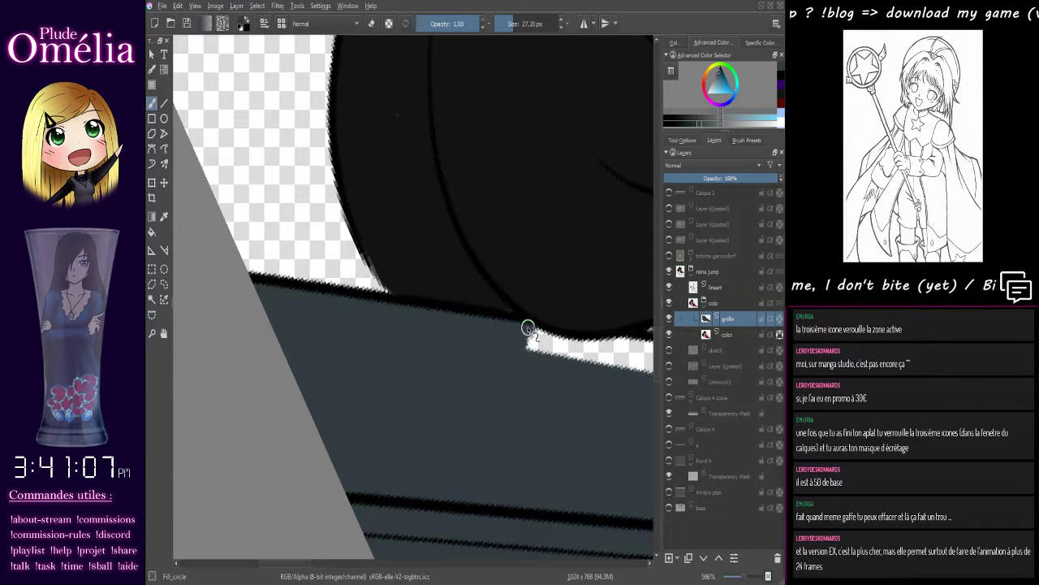
# On the color layer, touch up the edges of the girl's vest and hair with the dark red and black sampled from them
pyautogui.click(726, 335)
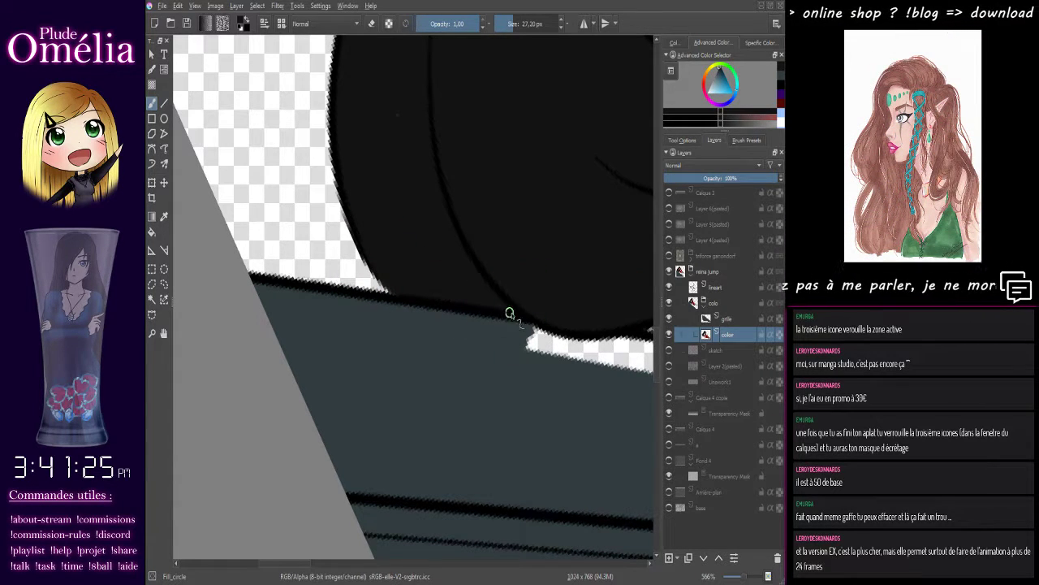
pyautogui.moveTo(557, 290); pyautogui.dragTo(298, 290)
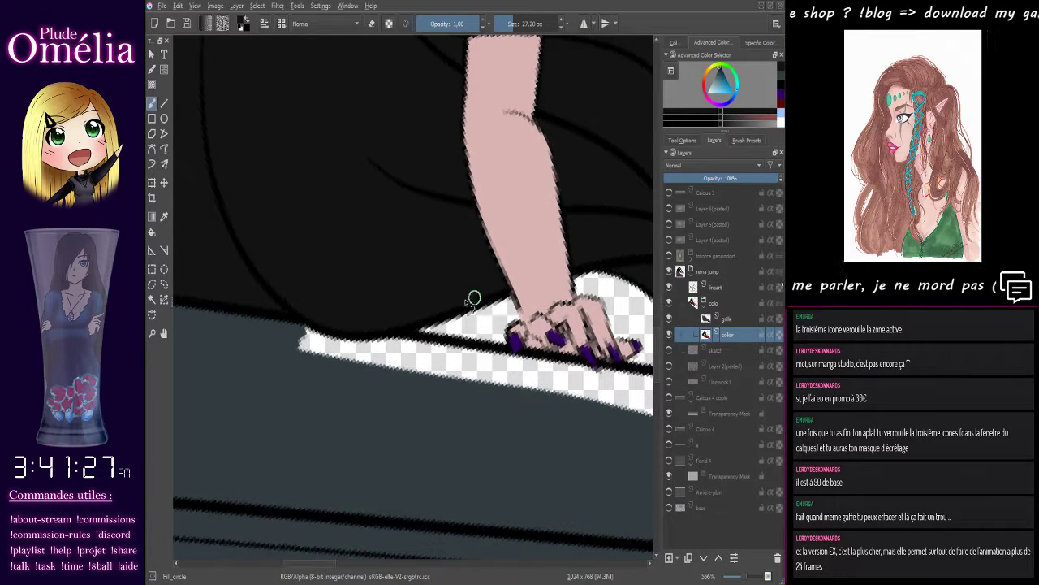
pyautogui.moveTo(503, 286); pyautogui.dragTo(278, 319)
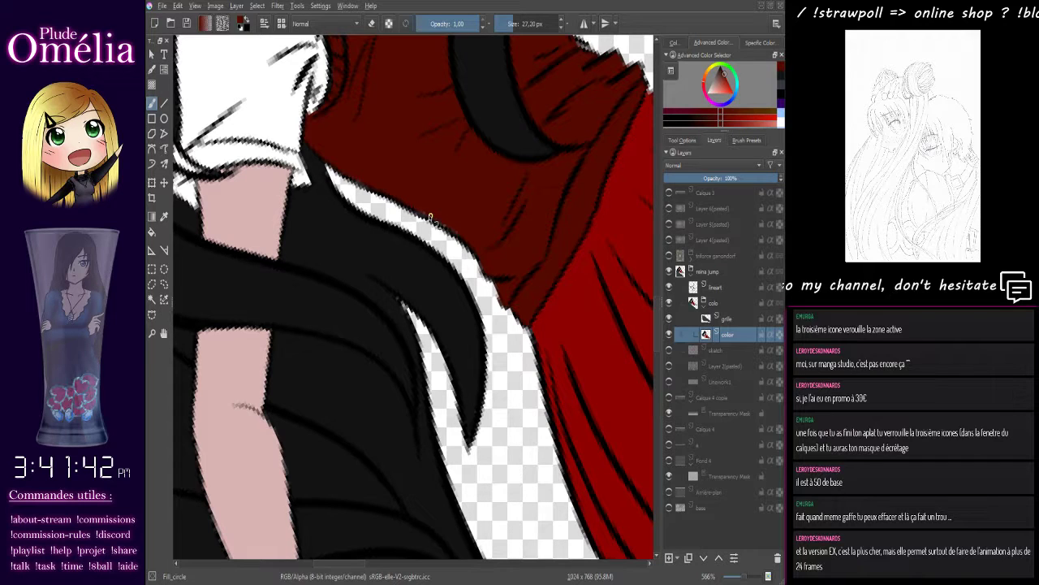
pyautogui.moveTo(430, 216); pyautogui.dragTo(336, 166)
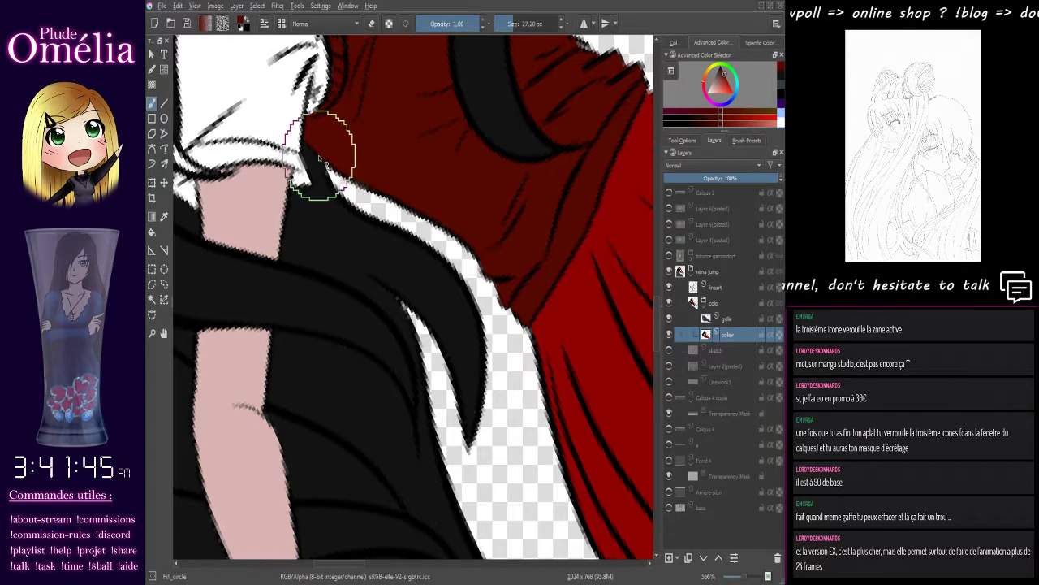
pyautogui.keyDown('ctrl'); pyautogui.click(332, 226); pyautogui.keyUp('ctrl')
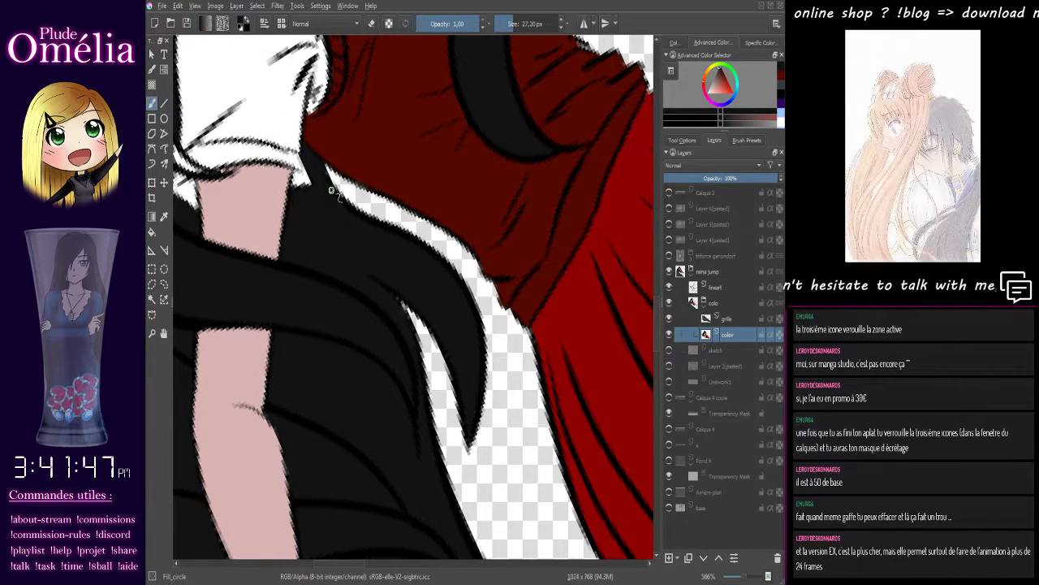
pyautogui.moveTo(503, 402); pyautogui.dragTo(320, 494)
pyautogui.moveTo(501, 358); pyautogui.dragTo(473, 505)
pyautogui.keyDown('ctrl'); pyautogui.click(320, 283); pyautogui.keyUp('ctrl')
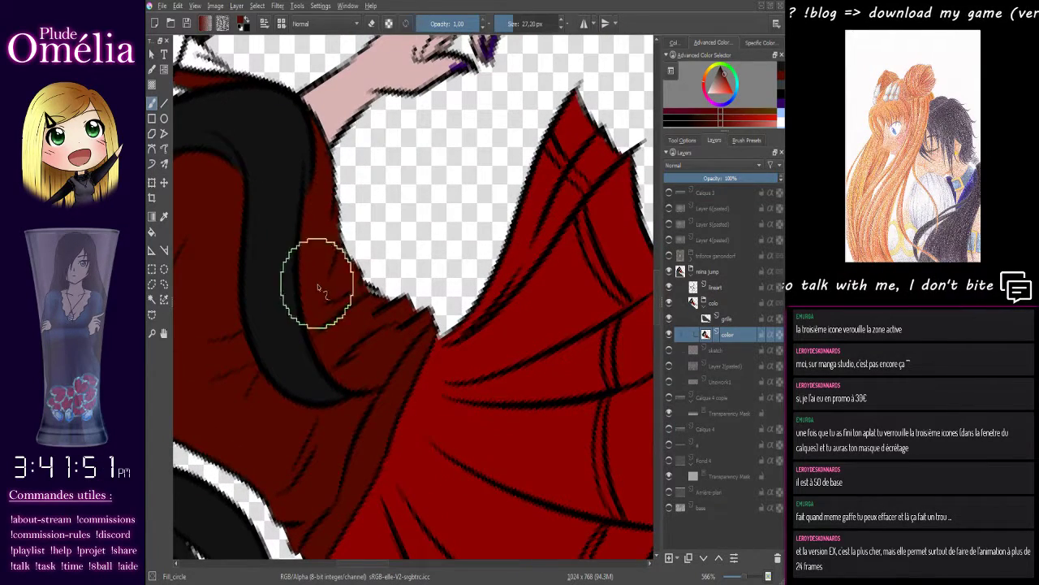